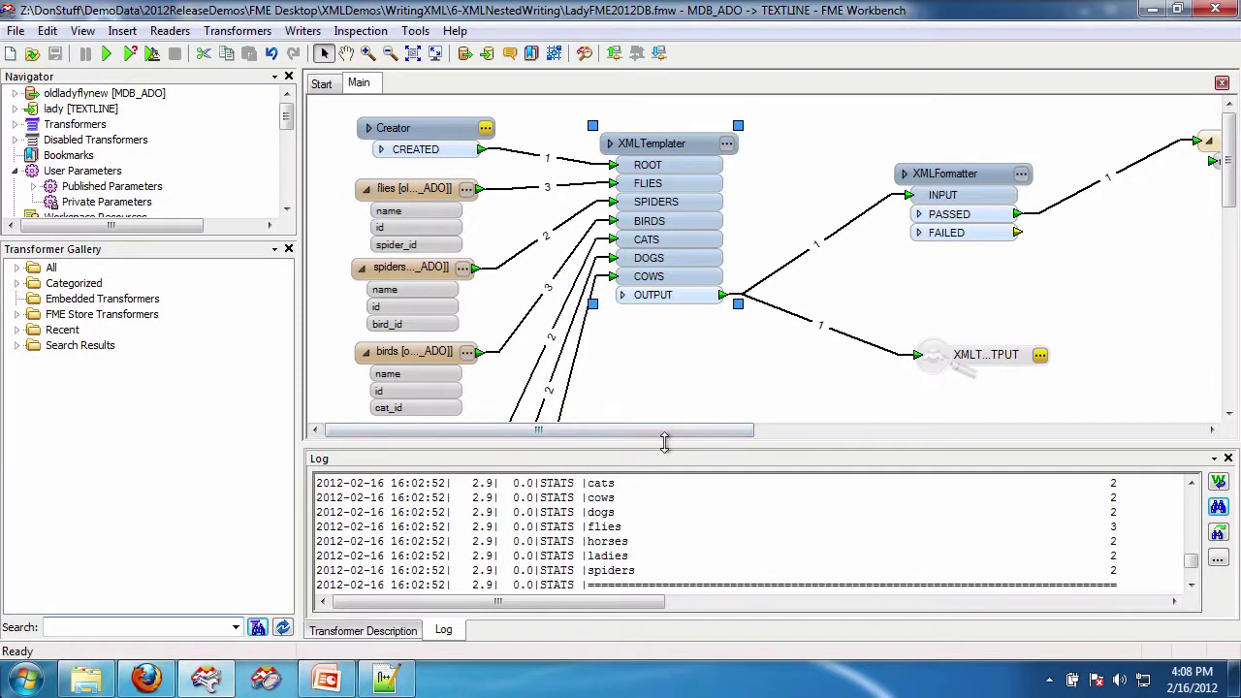
Open the XMLTemplater parameters and inspect the FLIES sub-template expression
drag(664, 447, 665, 481)
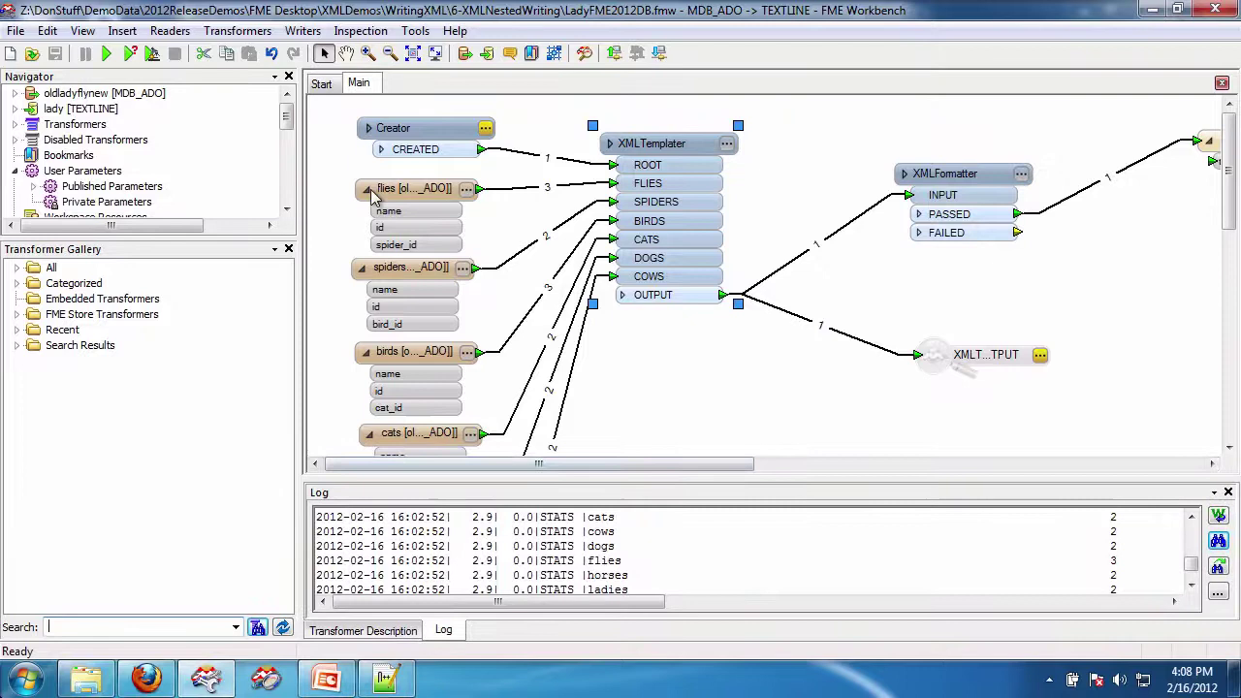
drag(1228, 140, 1229, 296)
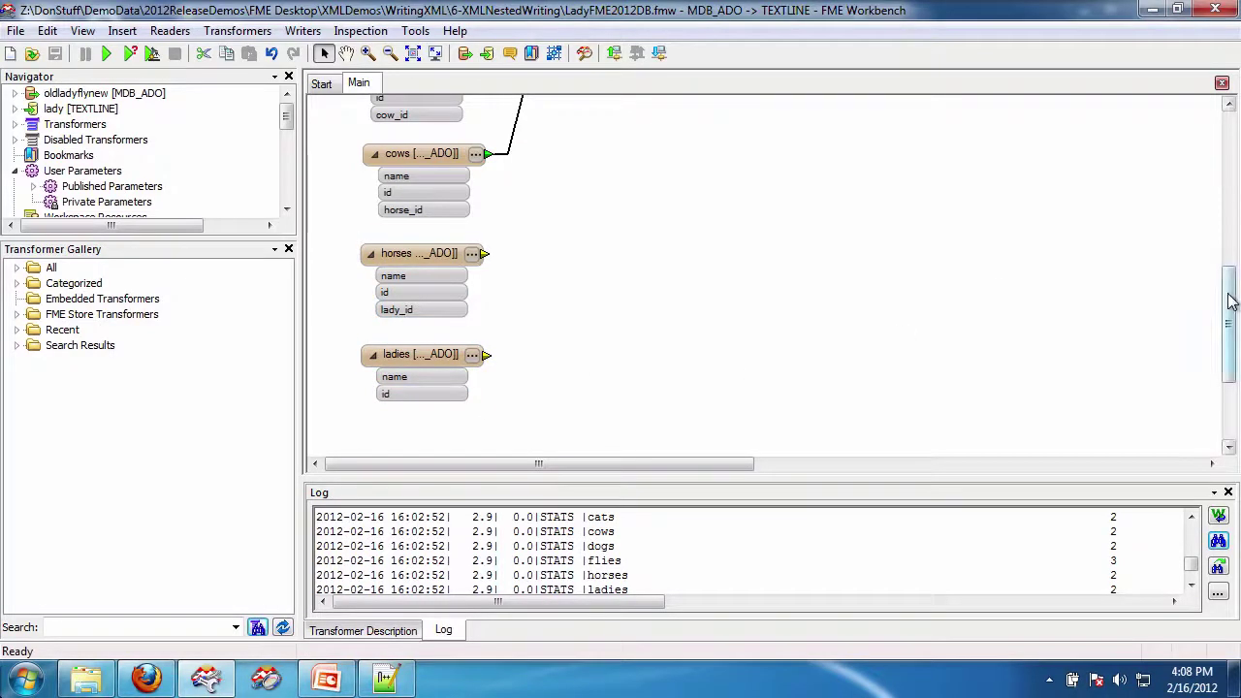
drag(1229, 301, 1232, 153)
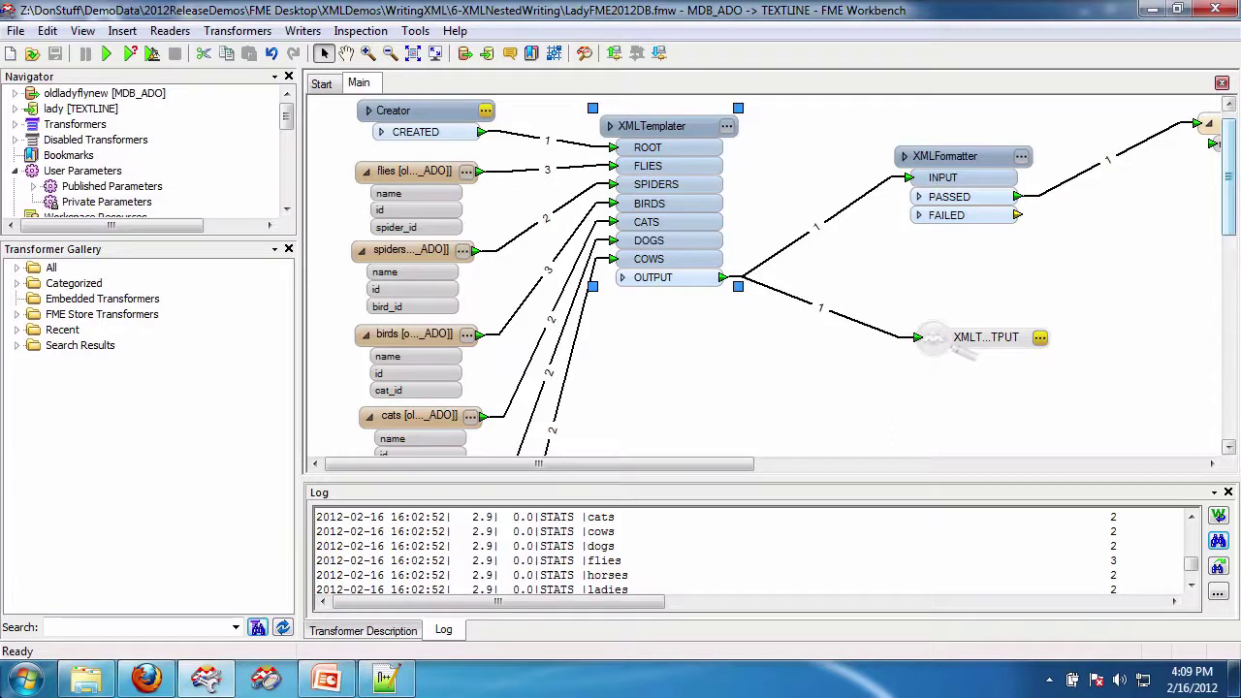
scroll(1227, 158, up, 2)
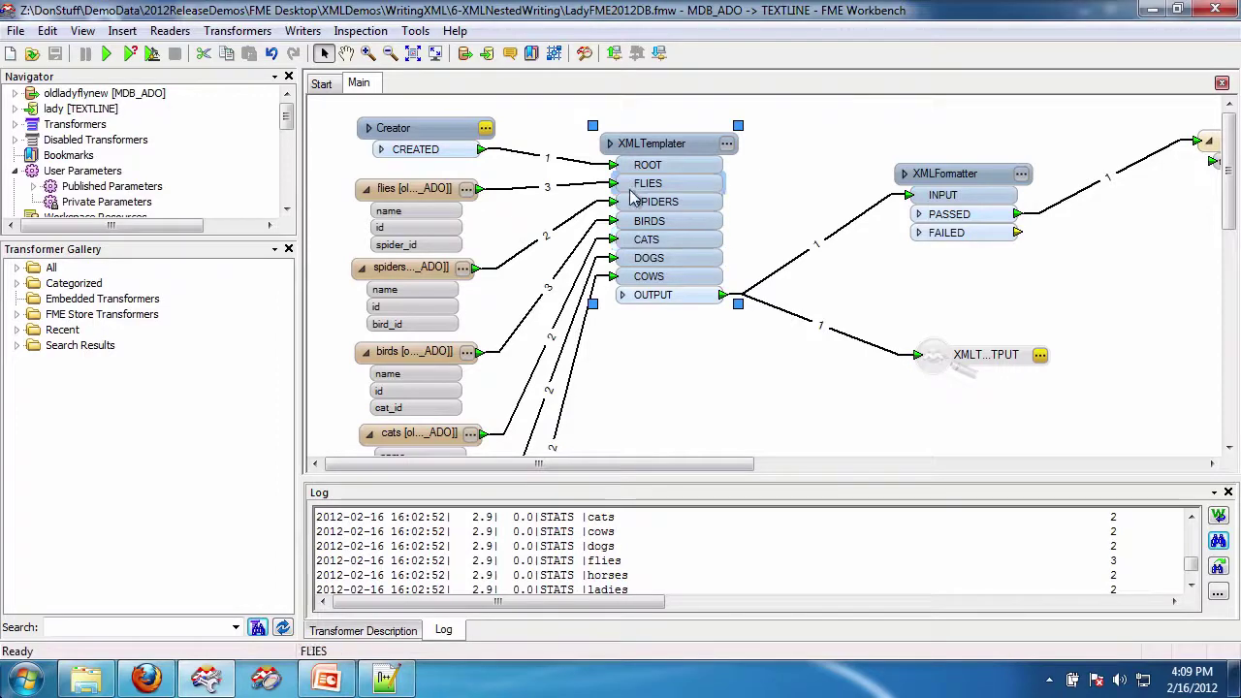
click(726, 143)
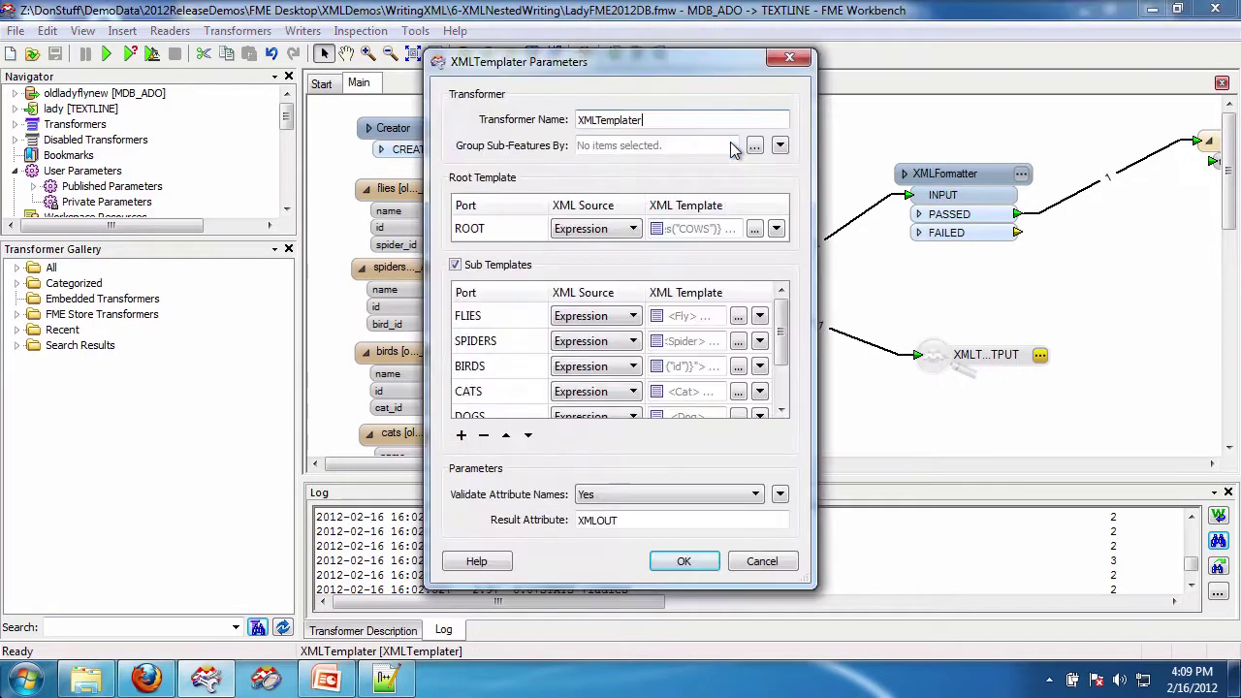
click(738, 317)
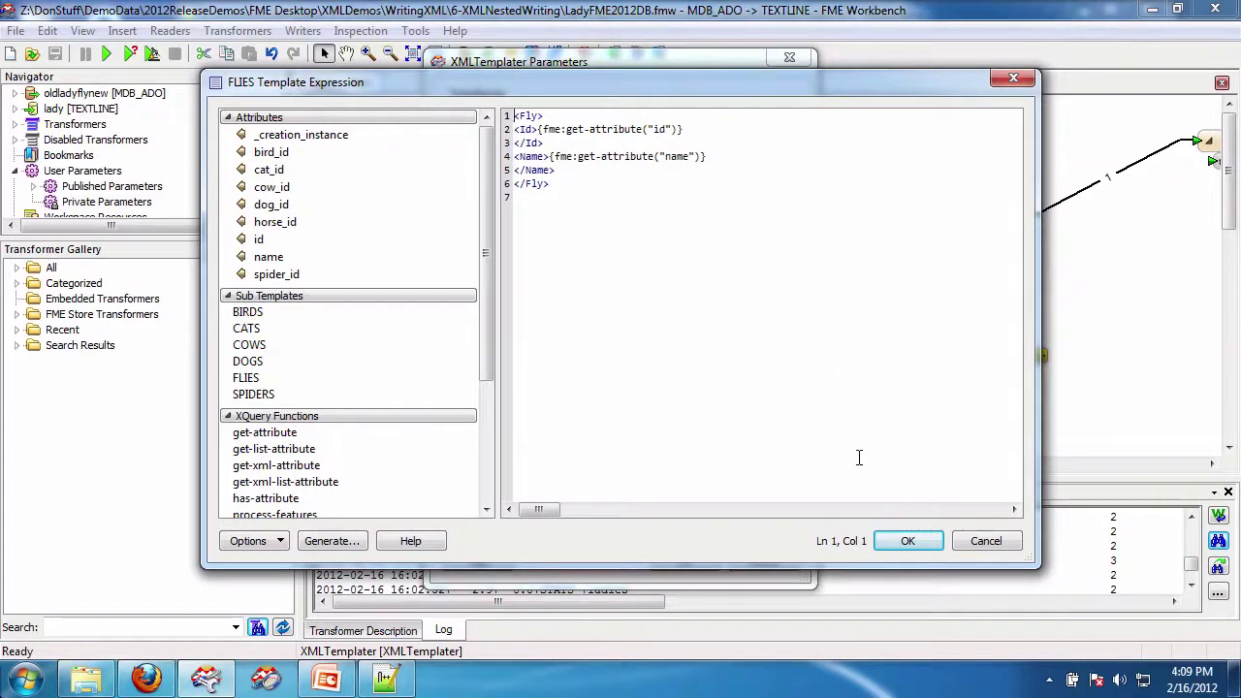
click(910, 540)
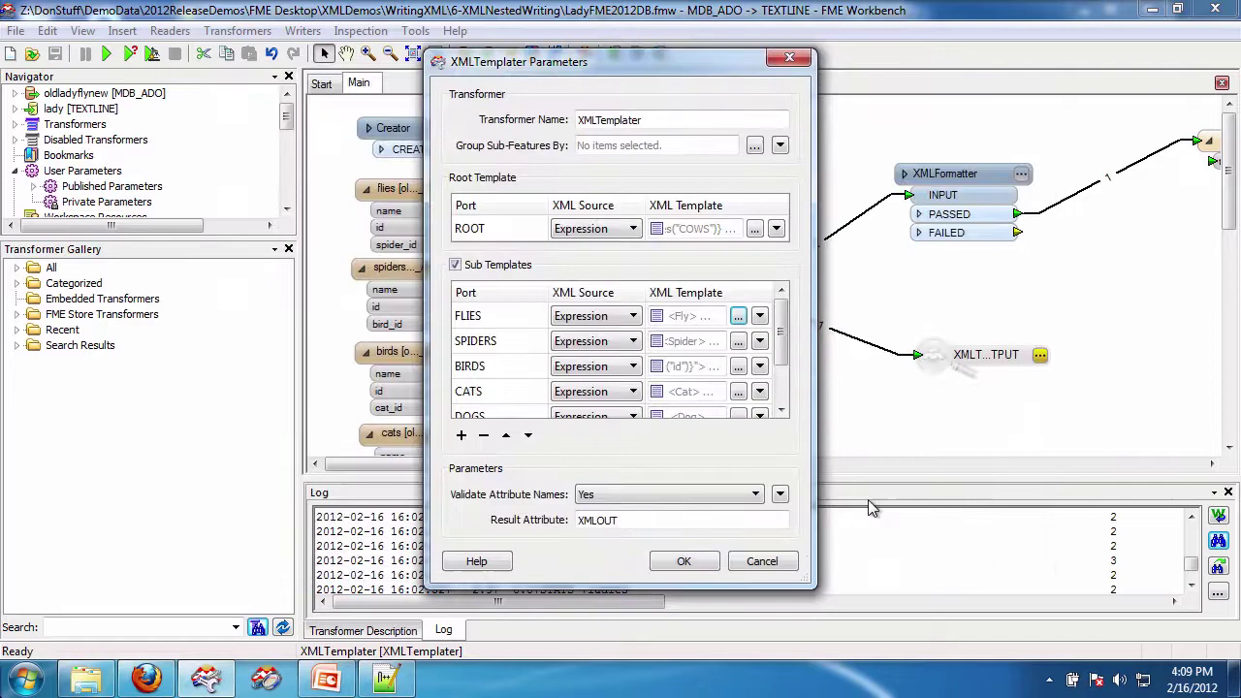
Inspect the SPIDERS template, noting its nested FLIES call keyed on spider_id
click(738, 345)
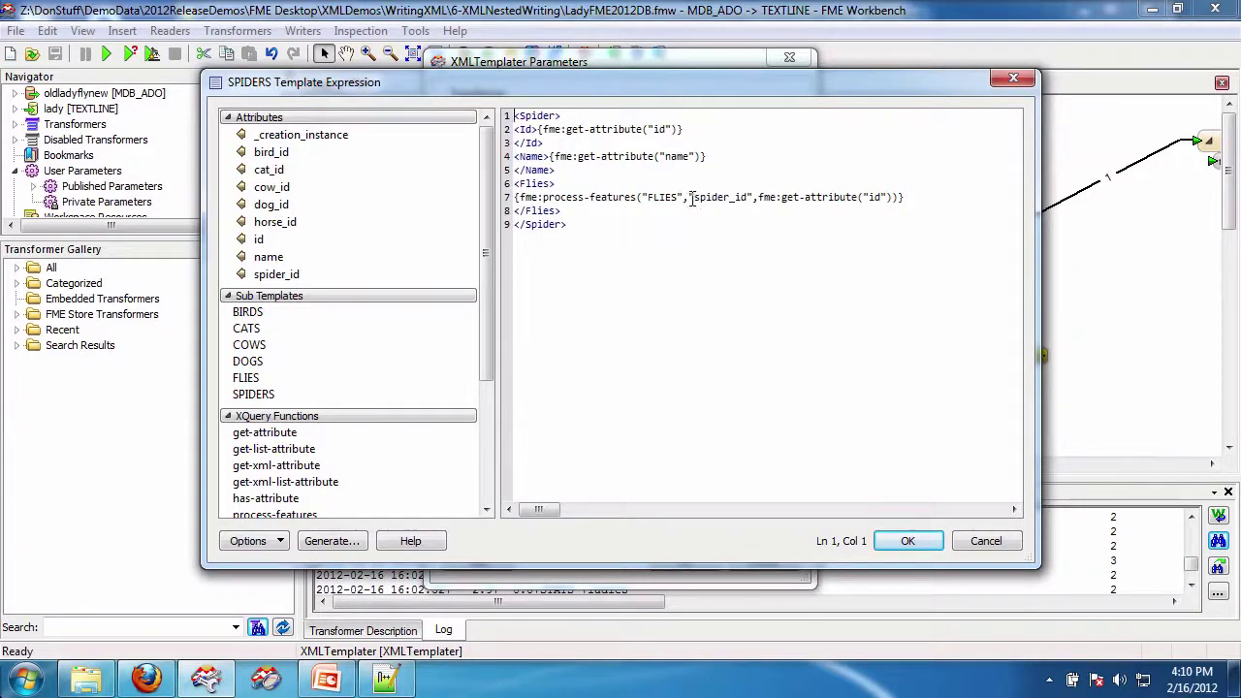
drag(690, 198, 755, 199)
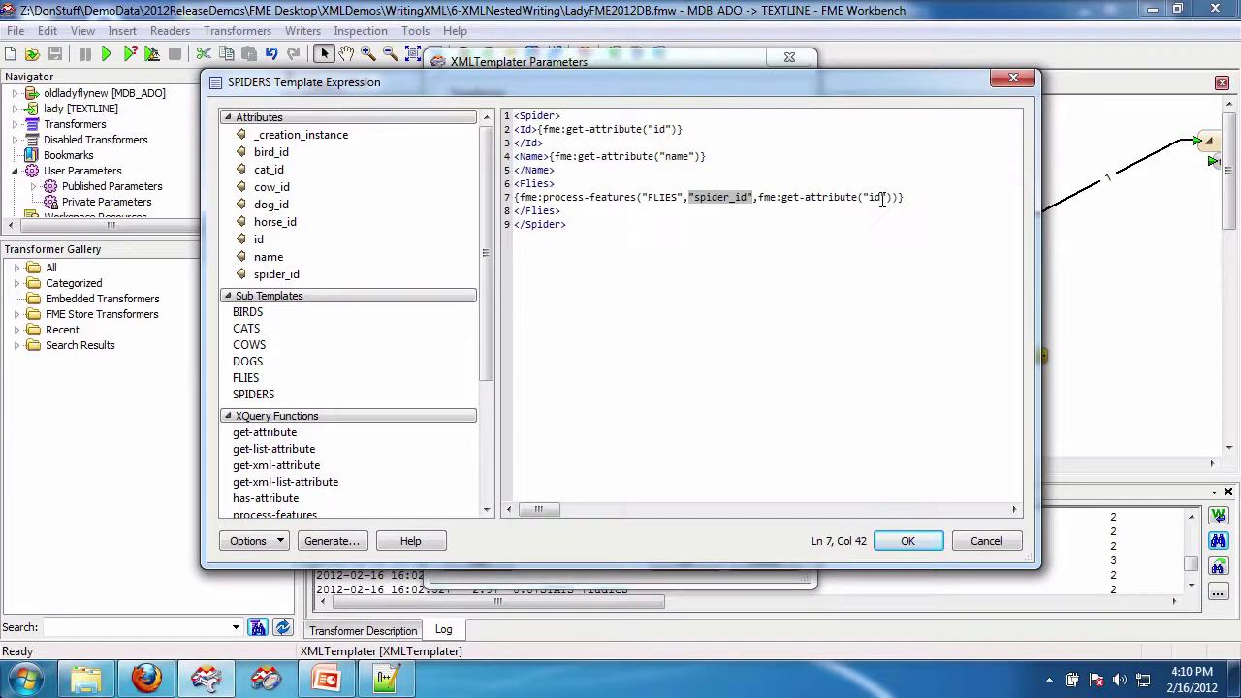
click(911, 540)
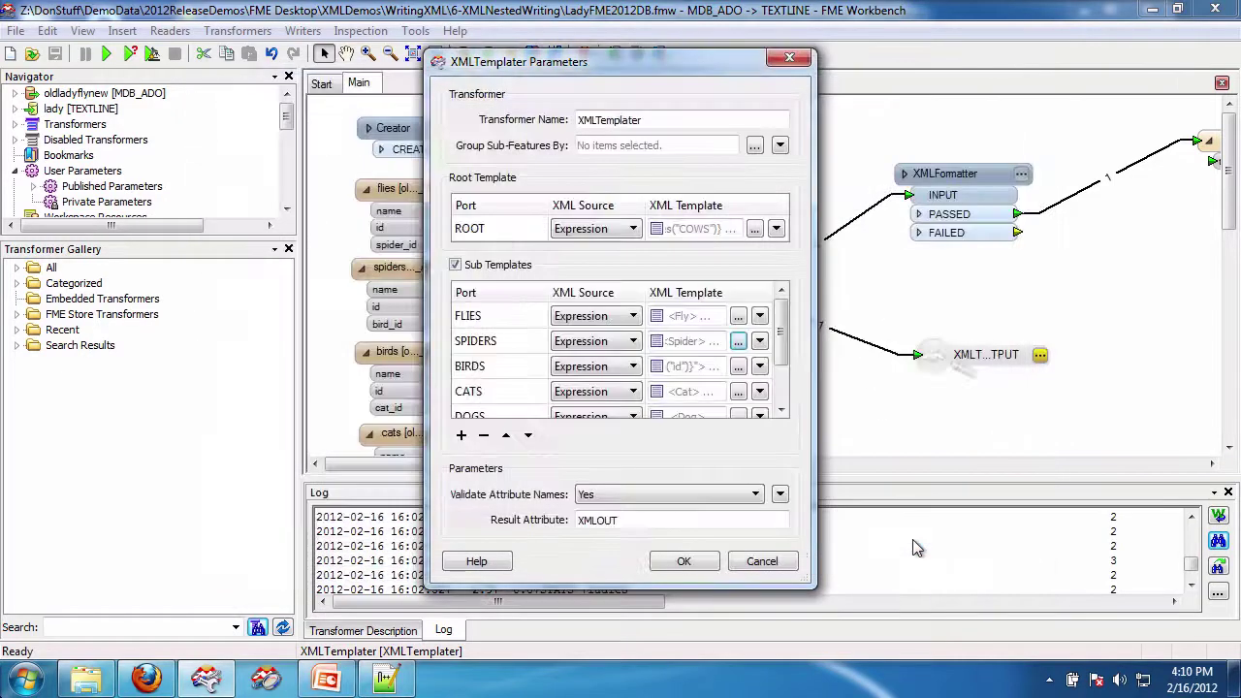
Close the XMLTemplater parameters and run the translation, which succeeds with 1 feature output
click(685, 564)
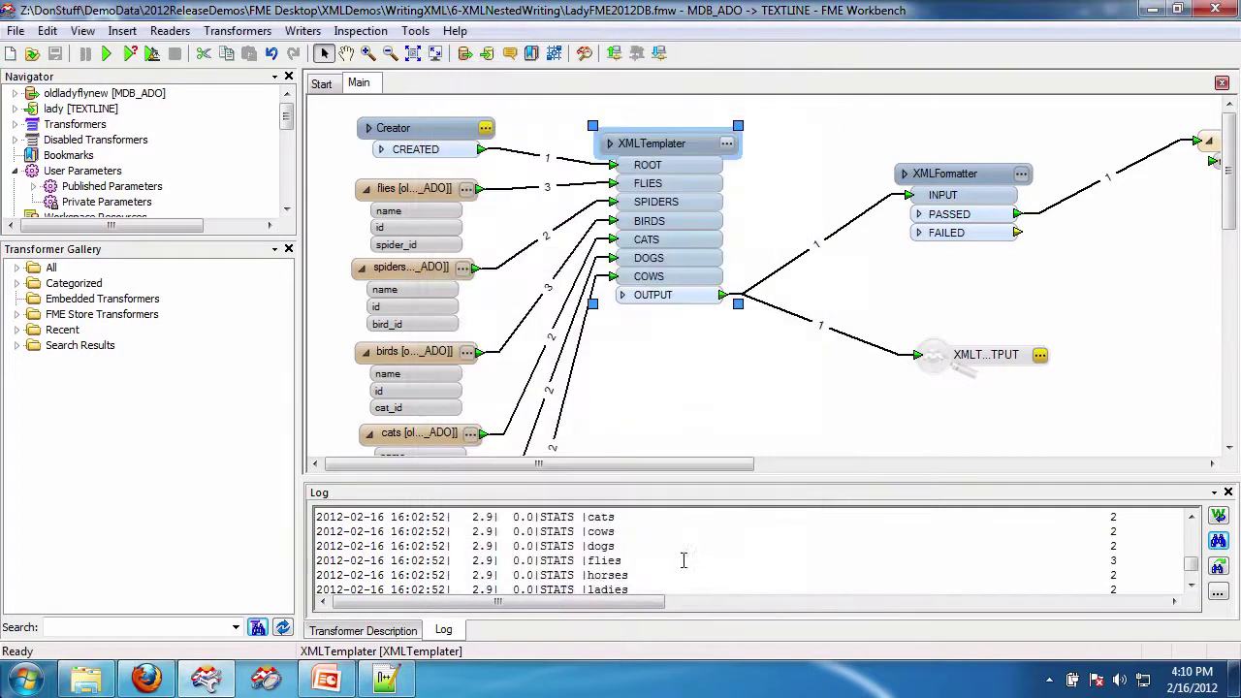
click(107, 53)
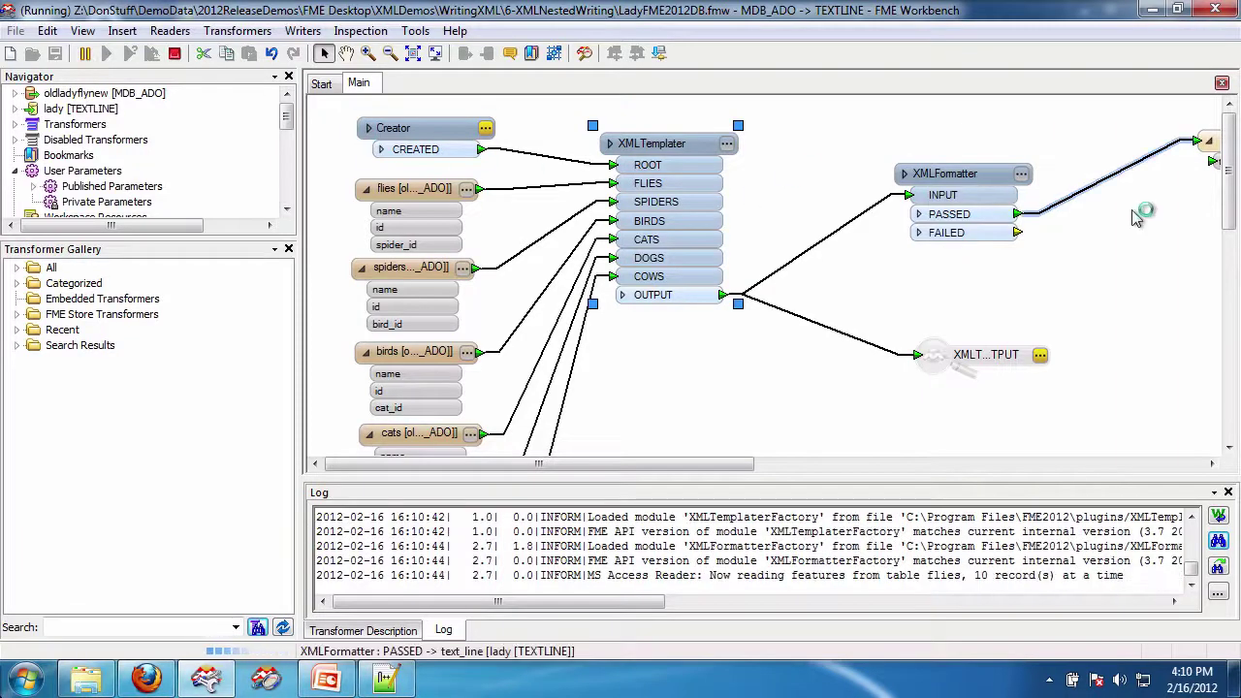
drag(1235, 201, 1234, 252)
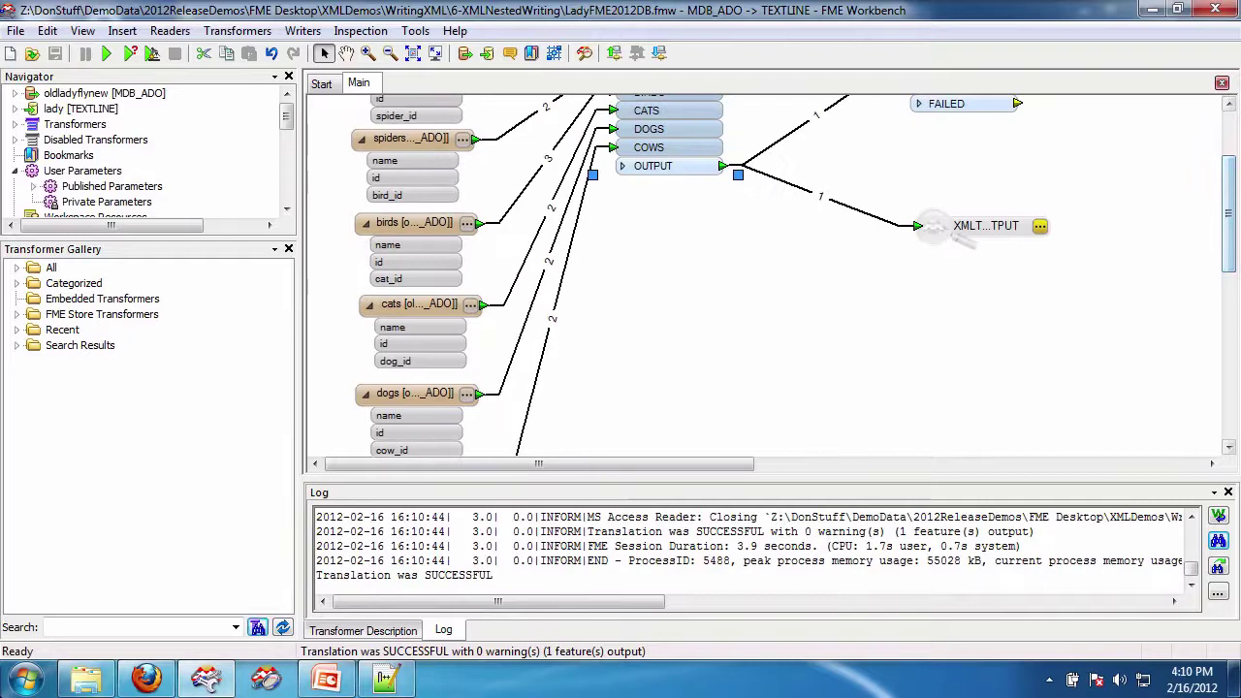
Reload the regenerated lady.xml in Notepad++ and collapse both Cow elements
click(387, 682)
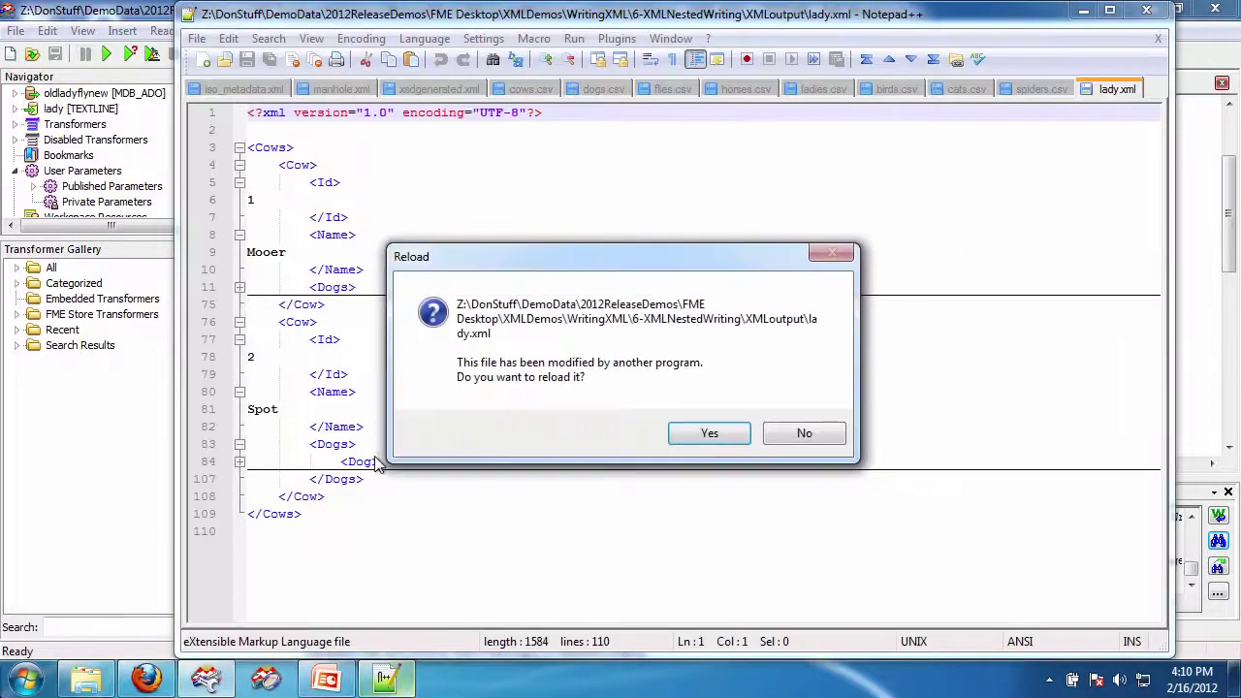
click(709, 433)
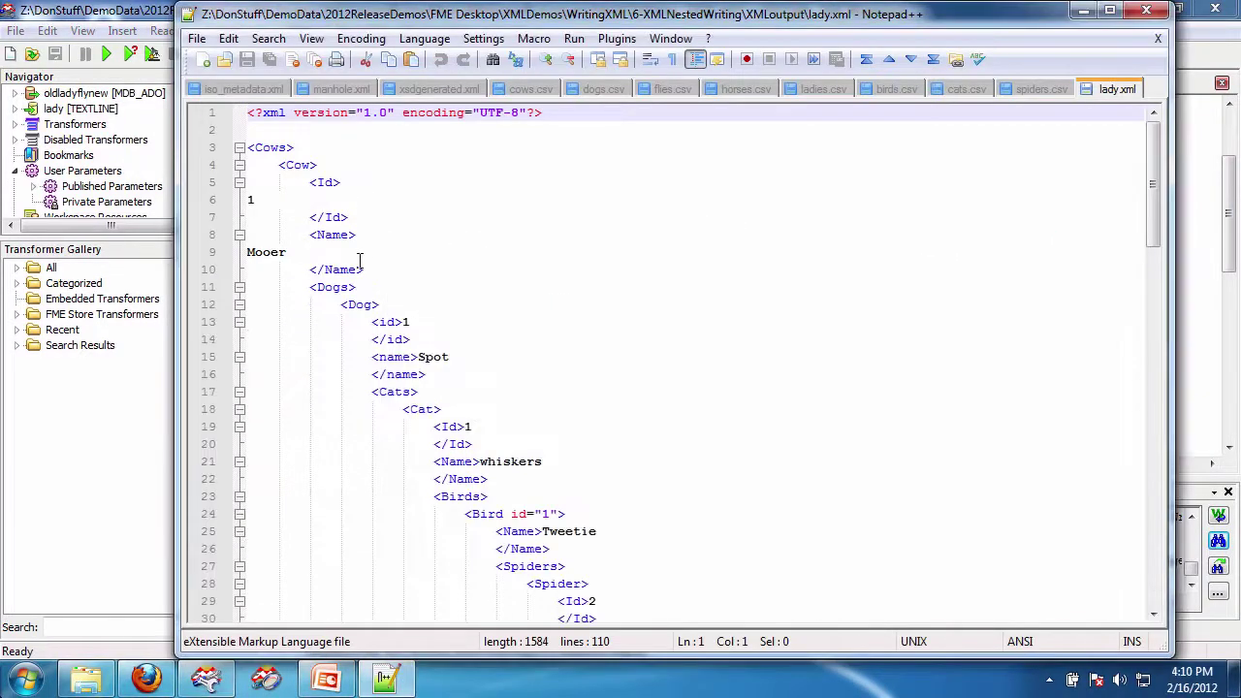
click(238, 167)
click(238, 182)
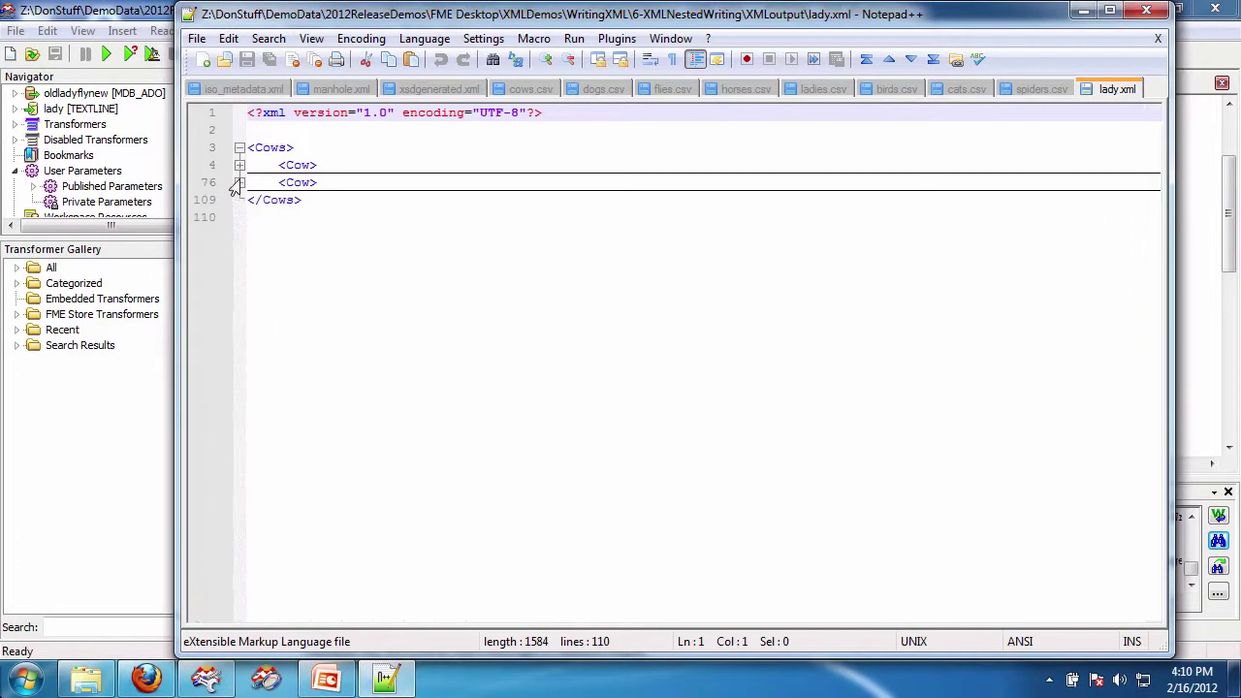
Fold and unfold the Cow and Dog blocks to inspect cow Spot's nested dog, cat, bird and spiders
click(238, 166)
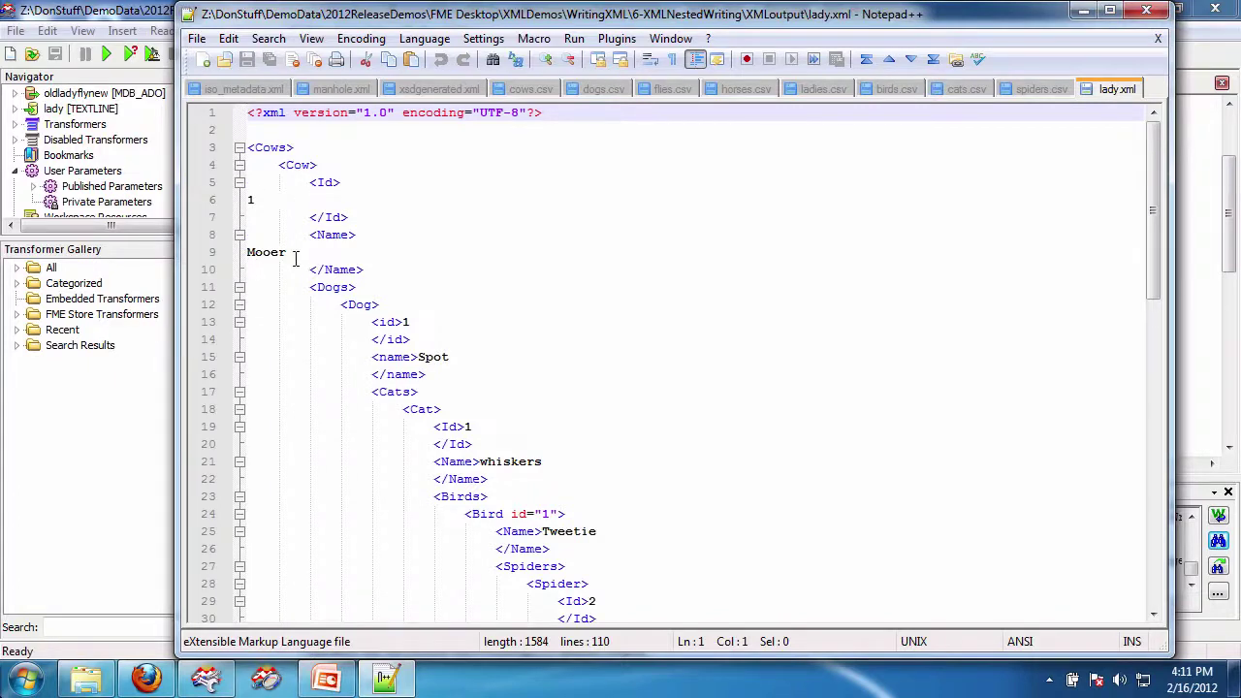
click(239, 166)
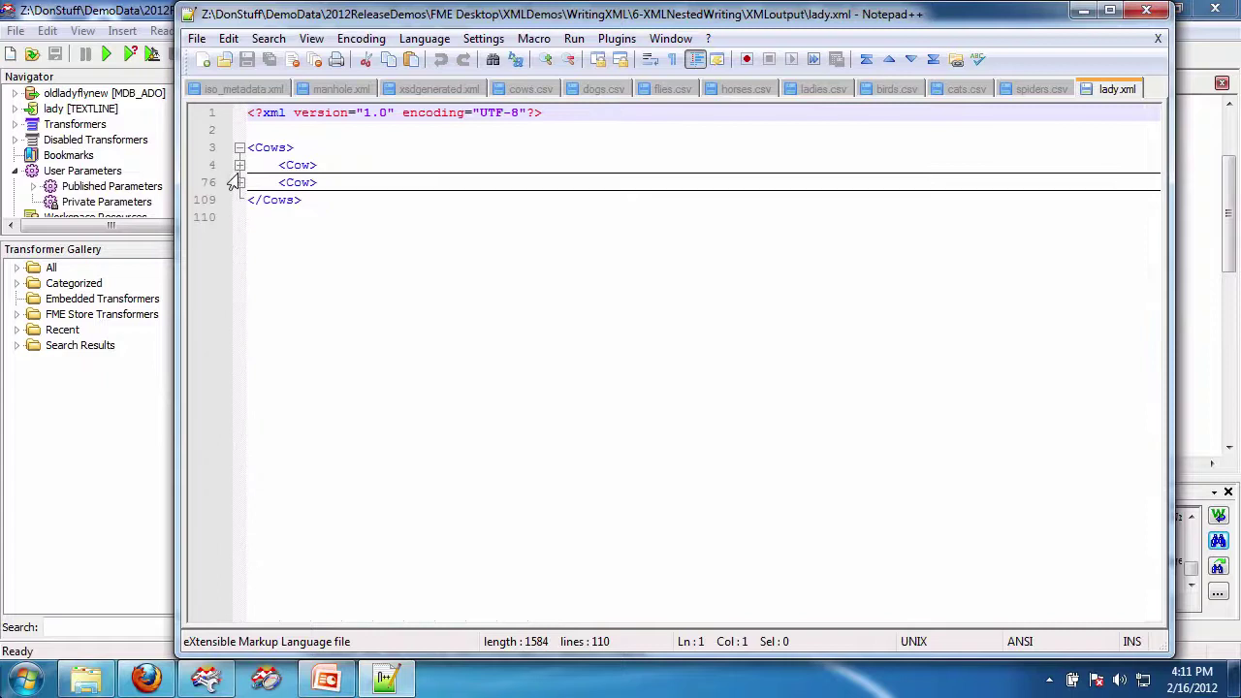
click(238, 182)
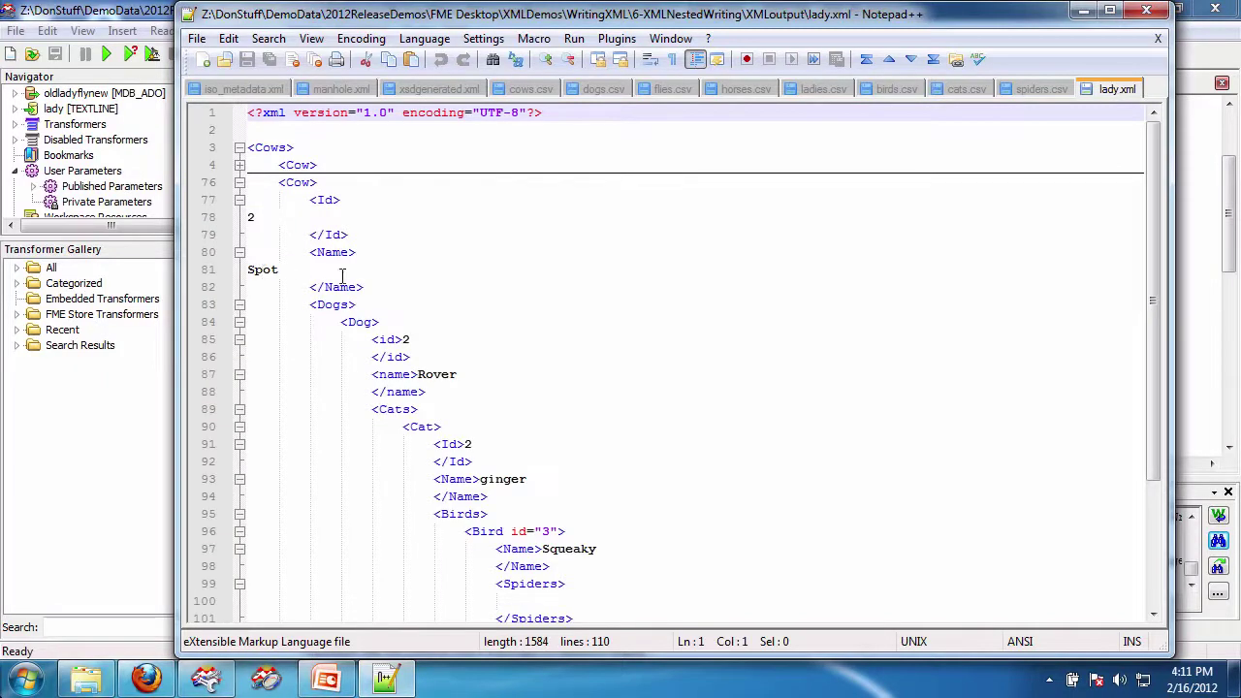
click(233, 188)
click(232, 188)
click(233, 325)
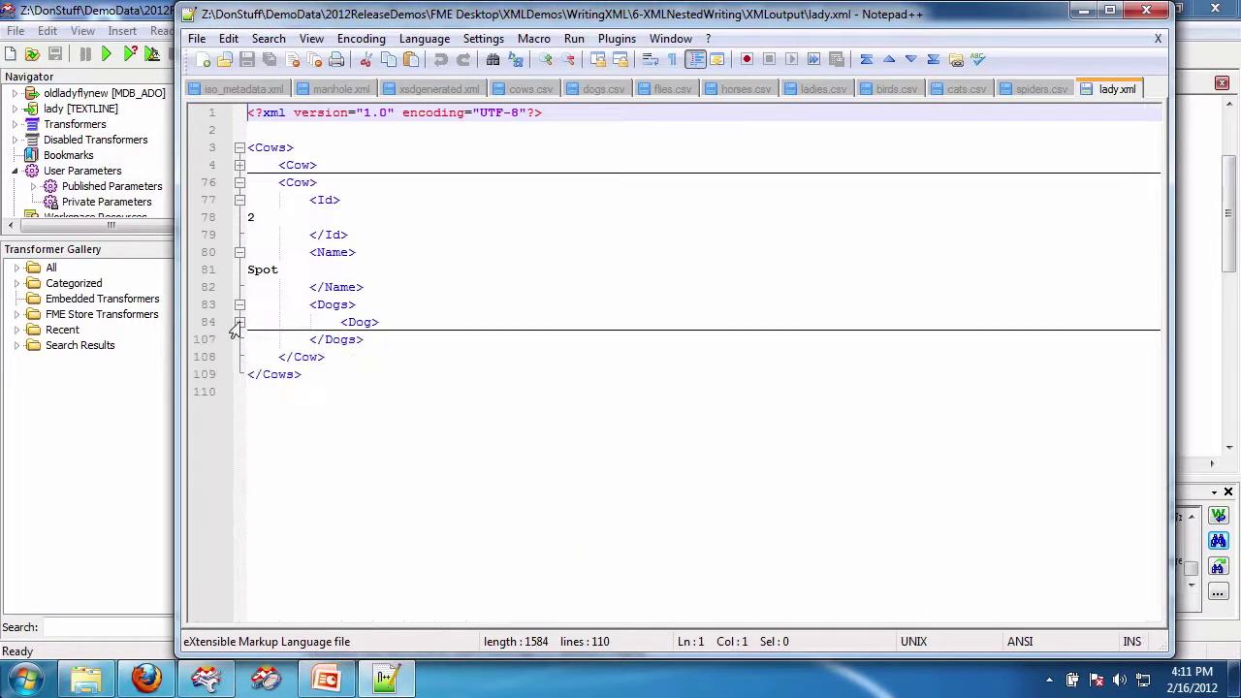
click(235, 325)
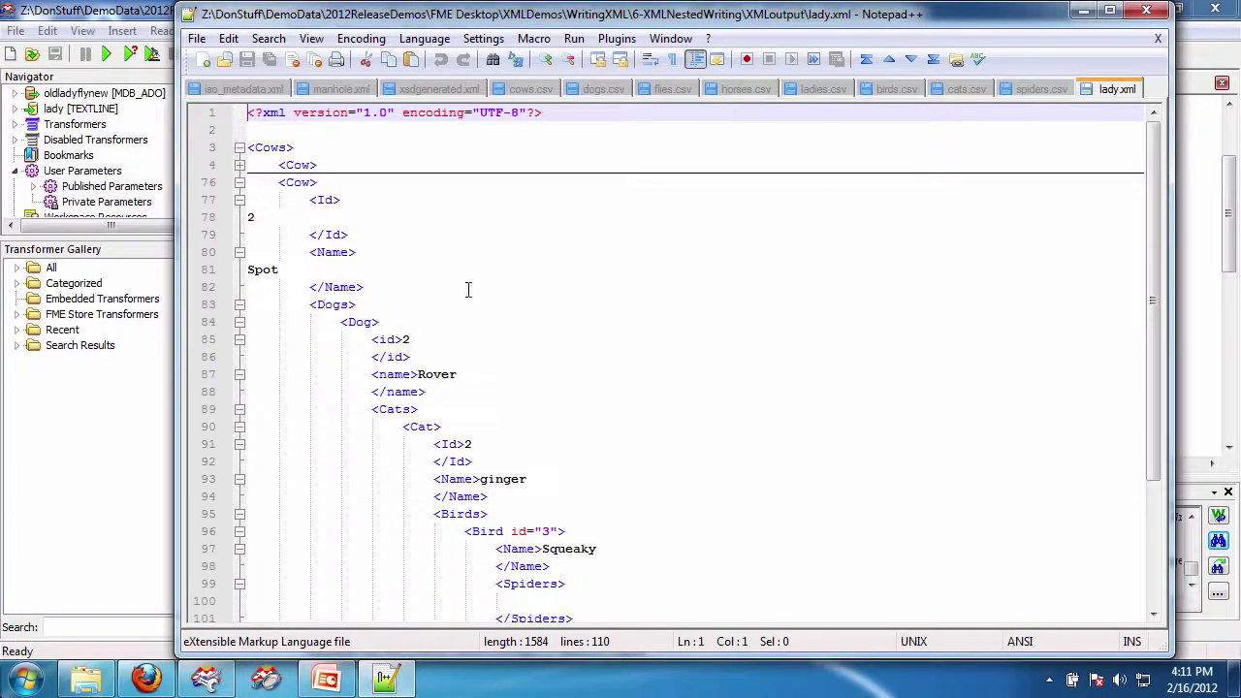
Show dogs.csv, listing dogs Spot (id 1, cow_id 1) and Rover (id 2, cow_id 2)
click(599, 88)
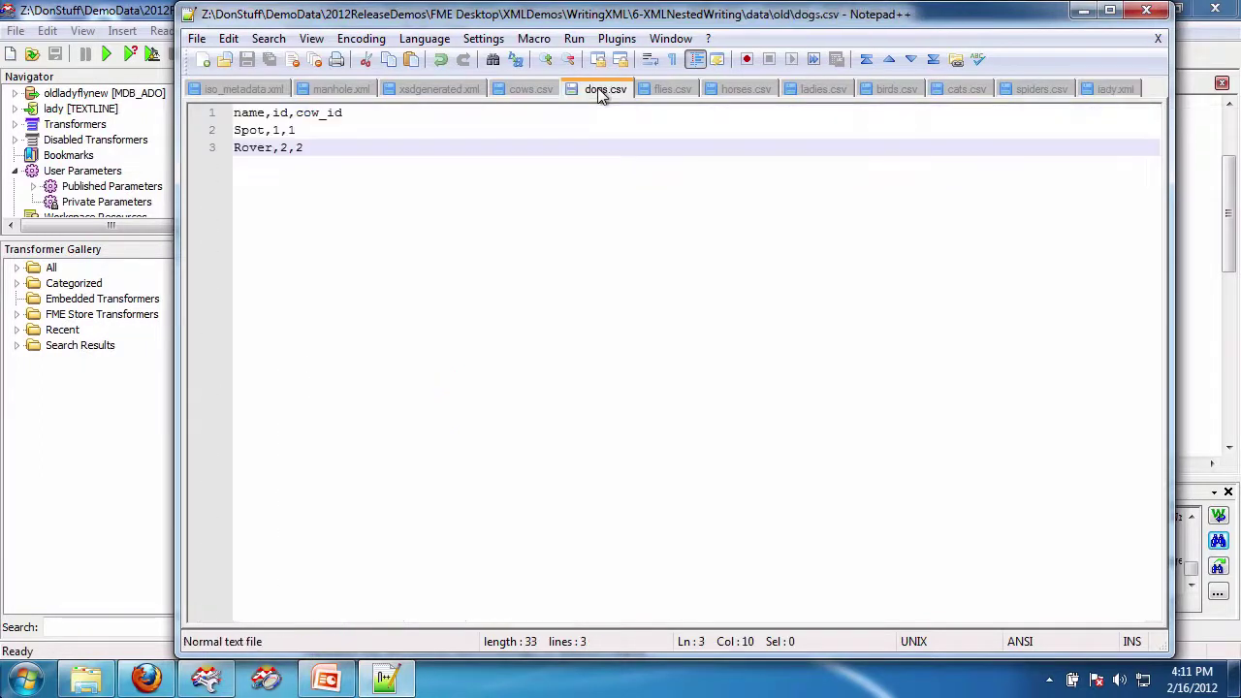
Return to FME Workbench and open the XMLTemplater parameters
click(1083, 14)
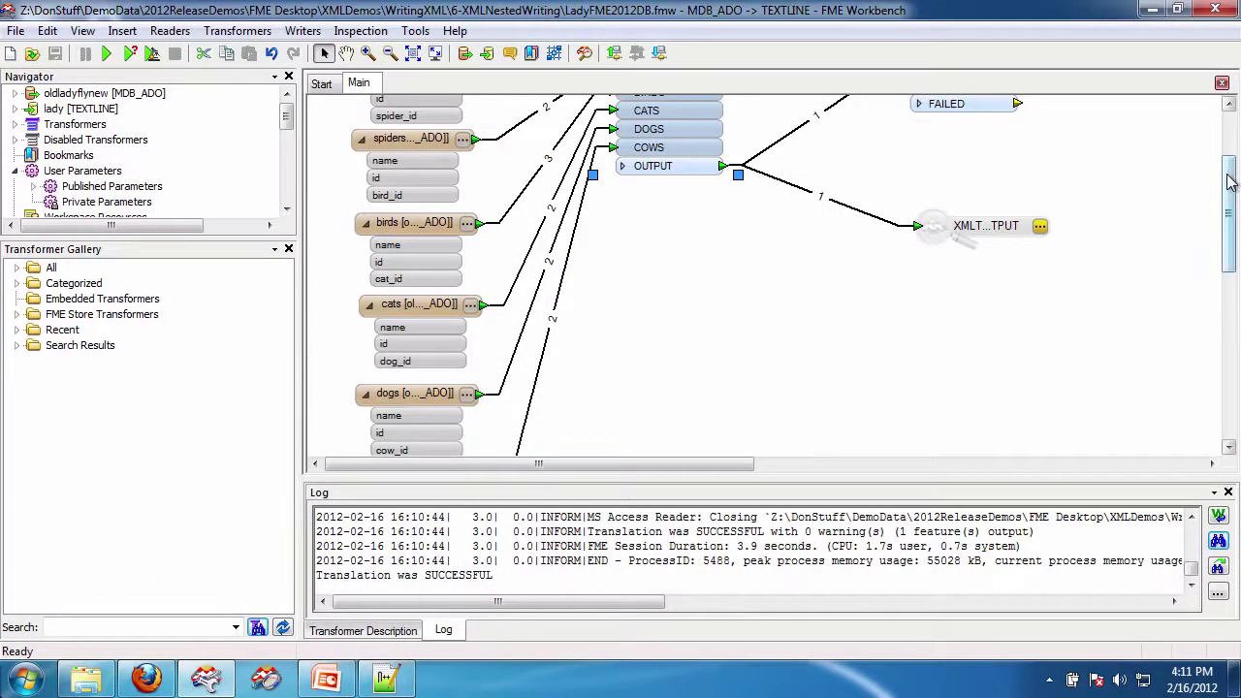
drag(1230, 182, 1230, 121)
click(688, 145)
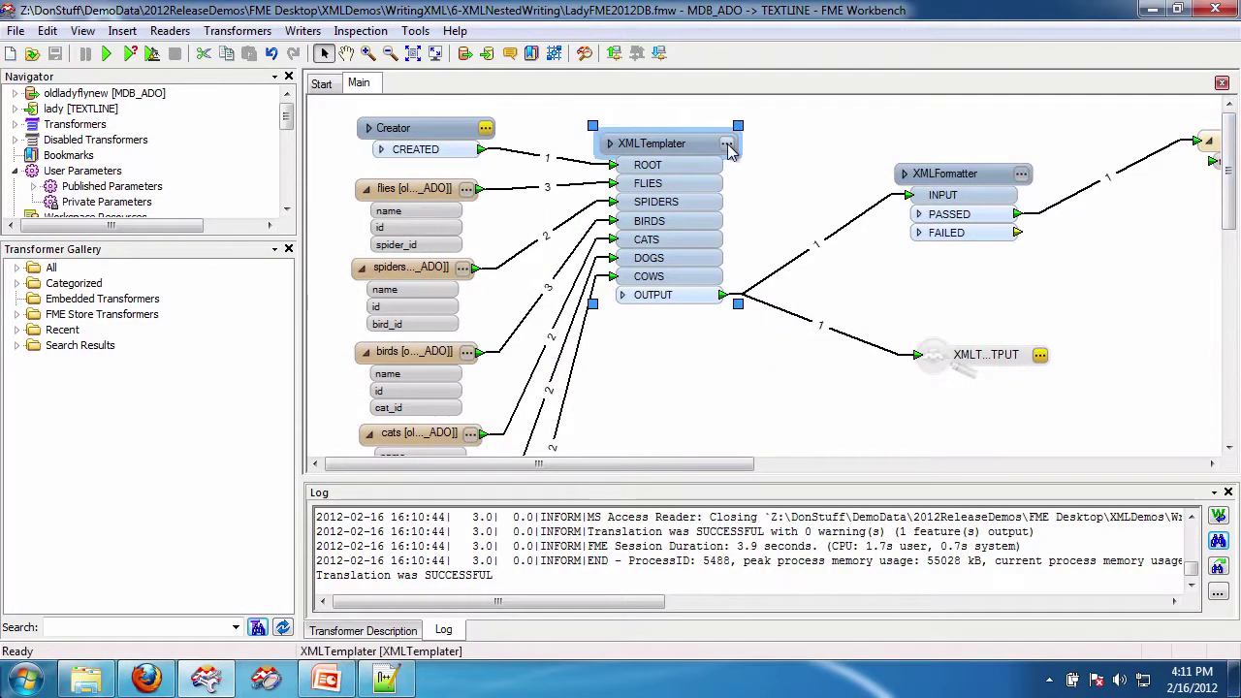
click(727, 144)
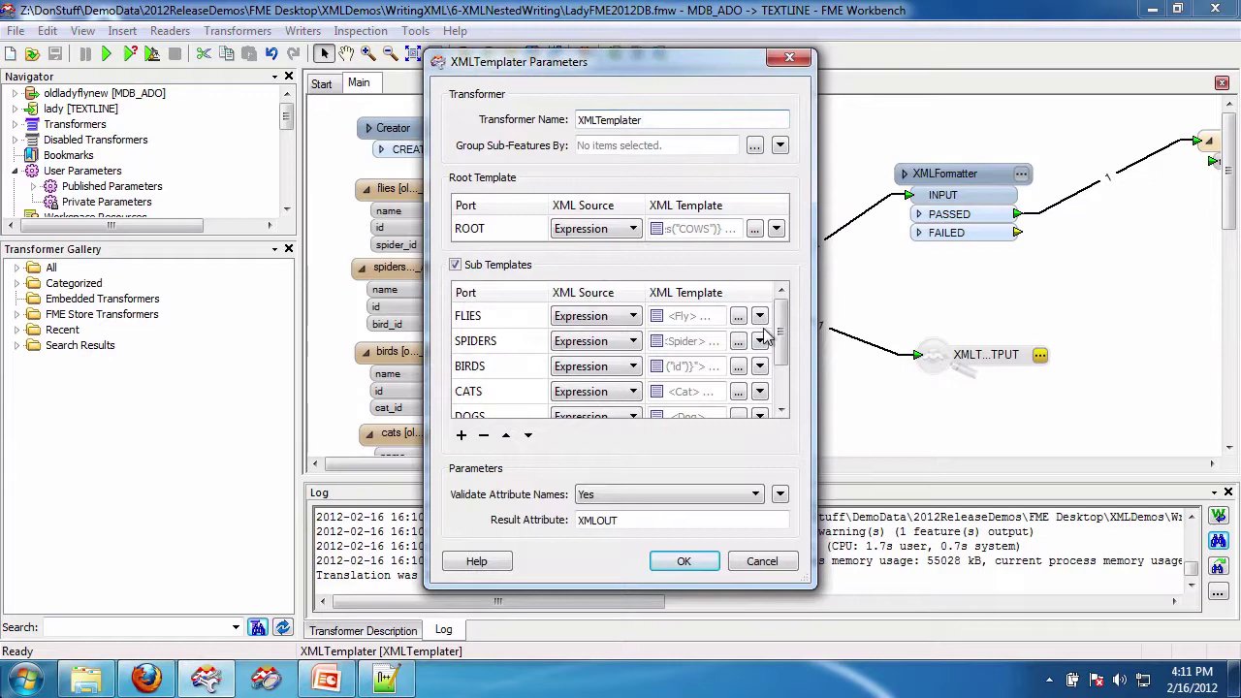
Add a new sub-template port named HORSE and start editing its template expression
drag(783, 333, 781, 375)
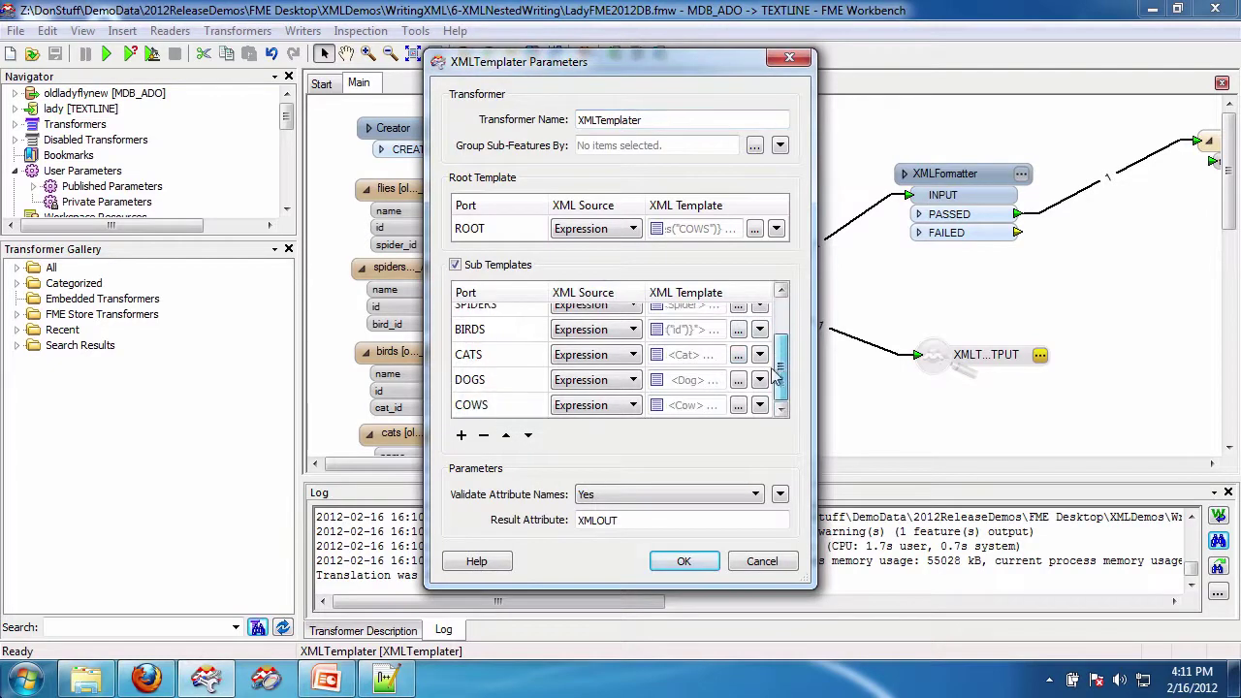
click(461, 436)
click(498, 403)
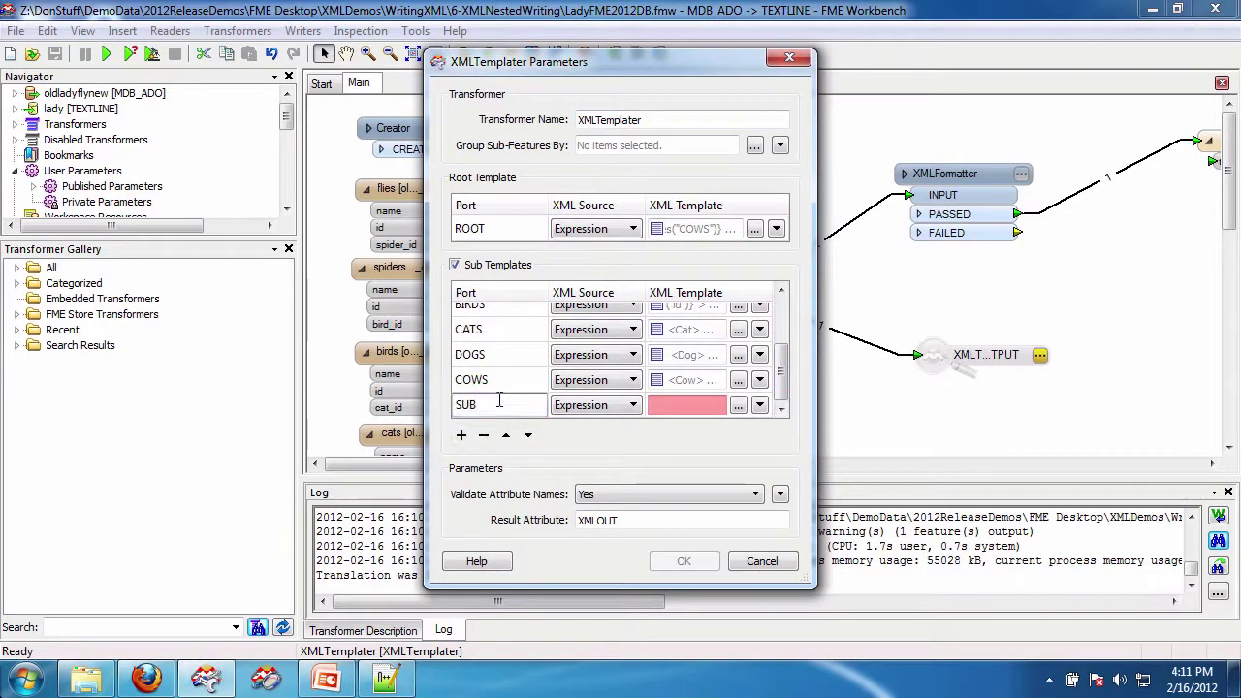
key(BackSpace)
key(BackSpace)
key(BackSpace)
text(HORS)
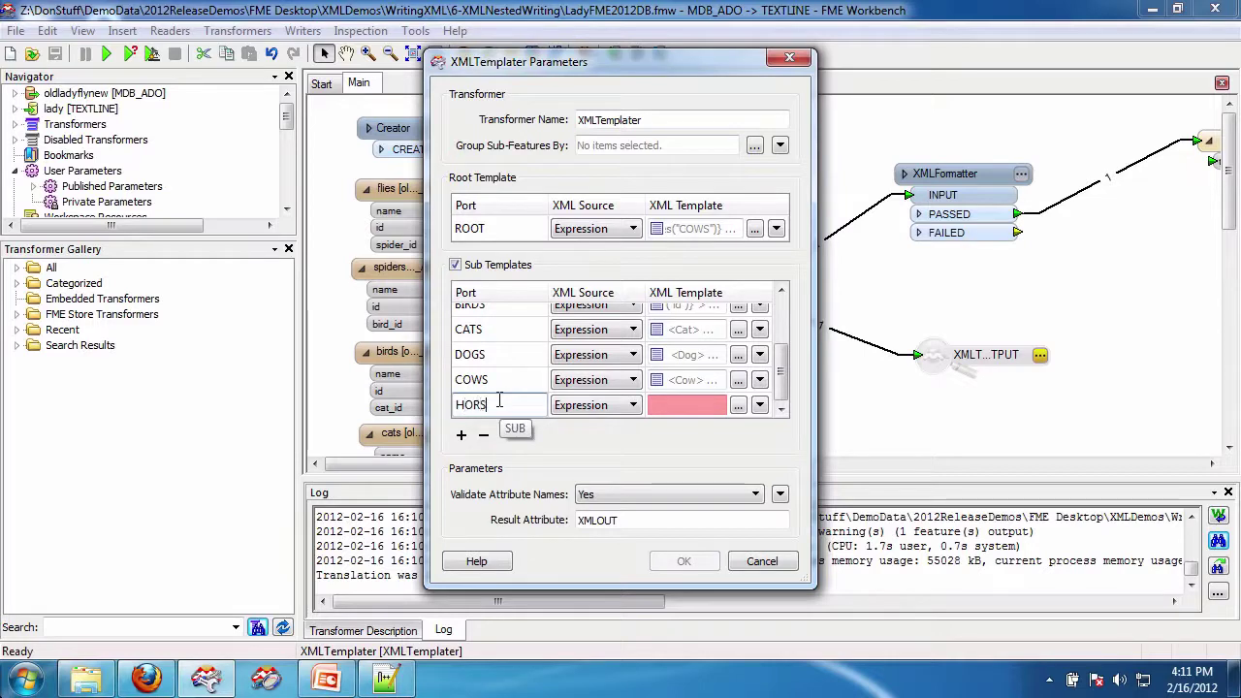
text(E)
key(Return)
click(738, 405)
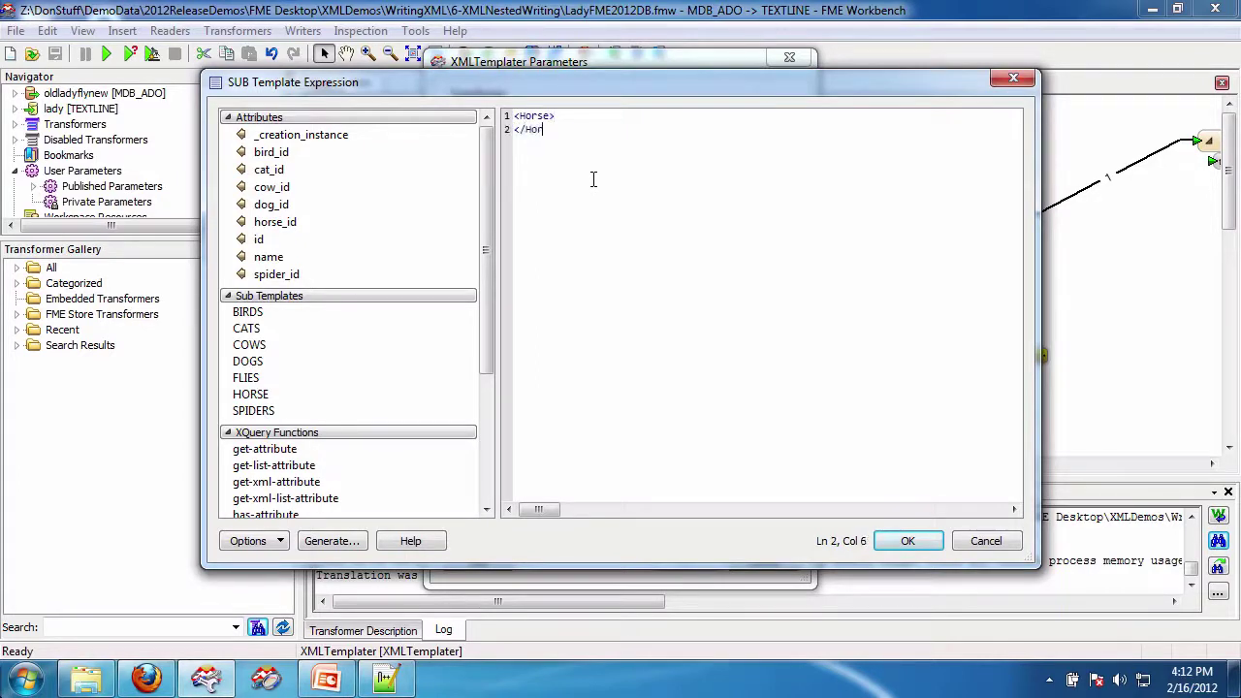
Add an Id element inside Horse containing the id attribute value
text(>)
key(Up)
key(Return)
text(<Id>)
key(Return)
text(<)
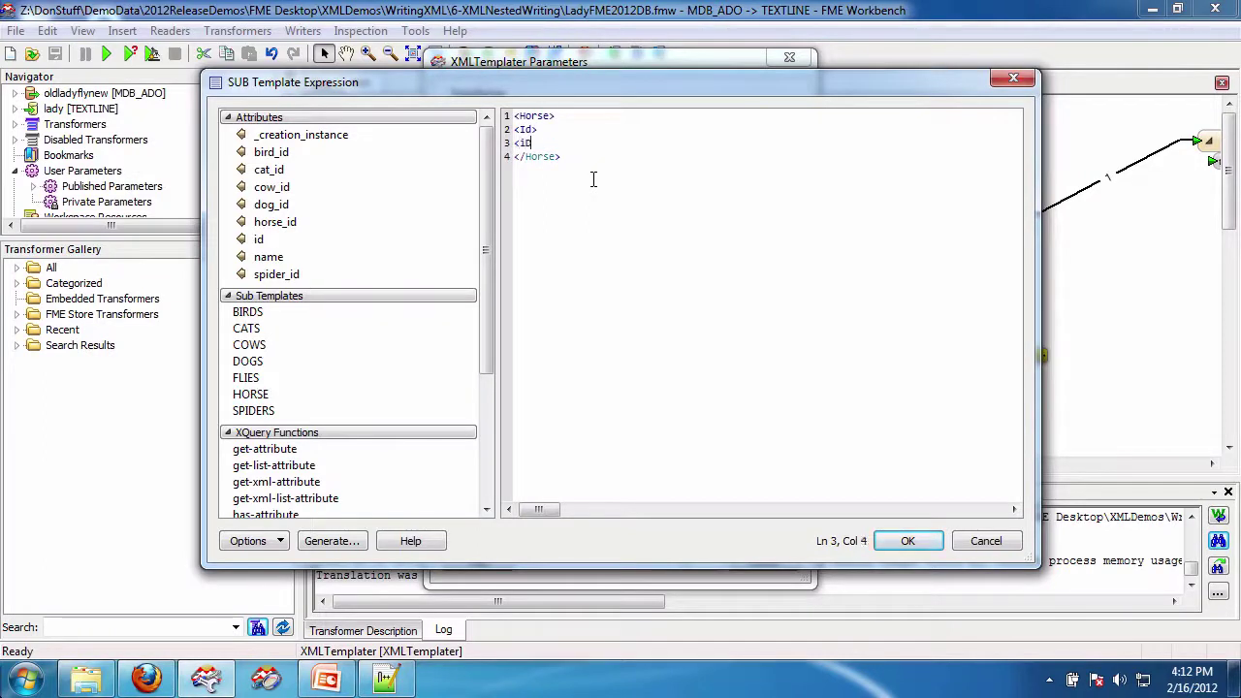
text(Id>)
key(Return)
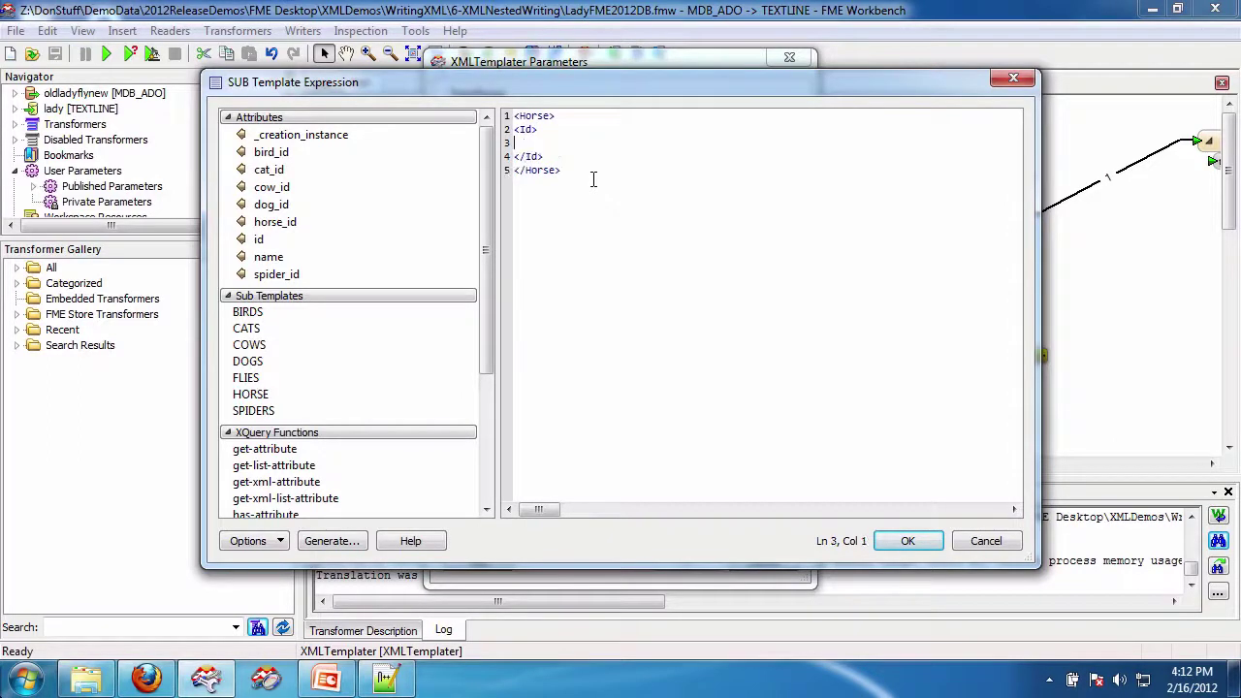
drag(266, 239, 571, 142)
click(563, 158)
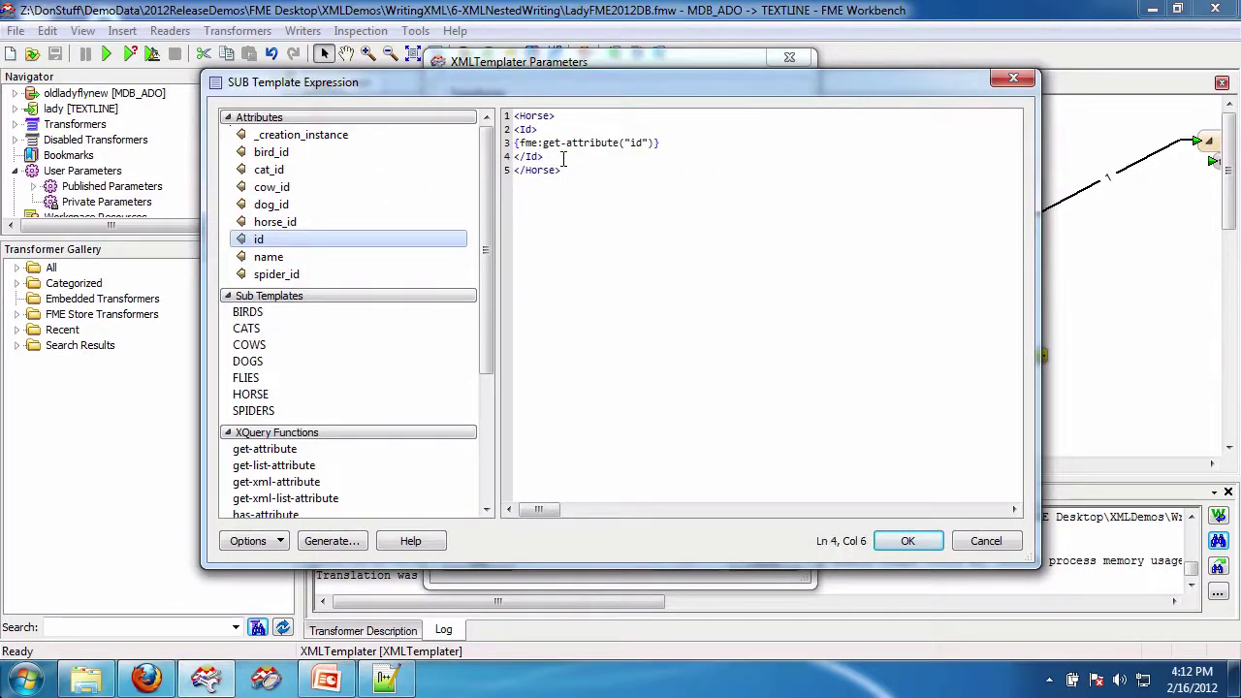
key(Return)
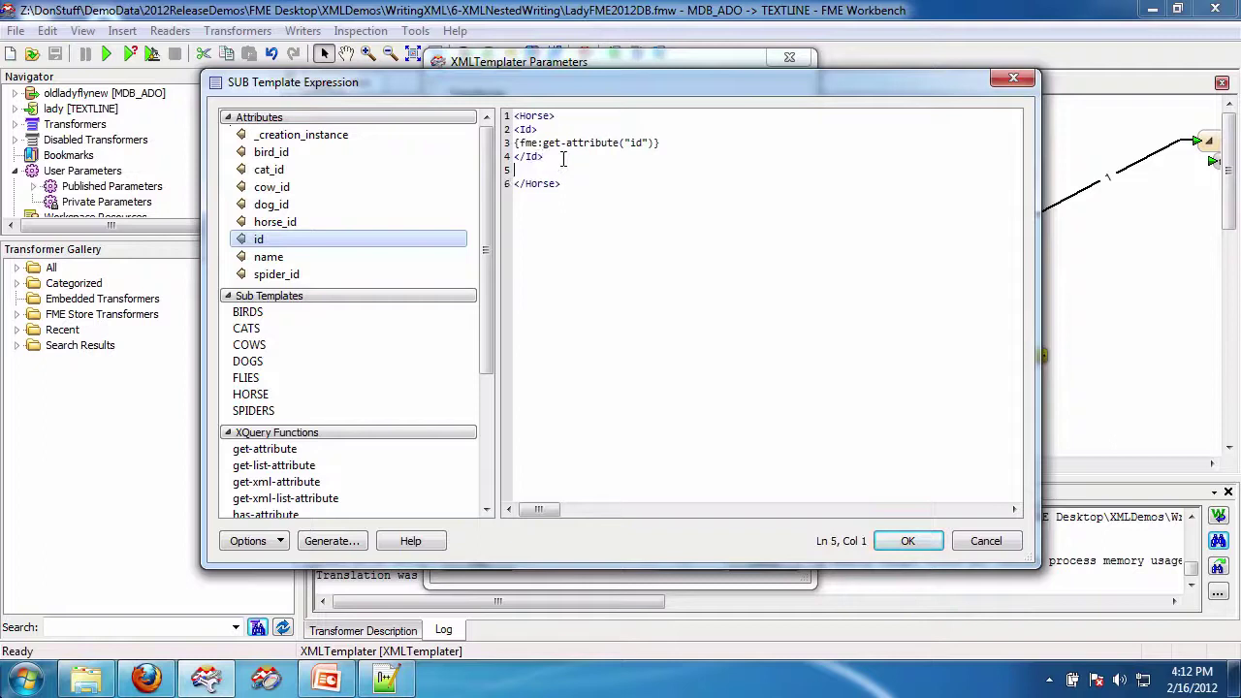
Add a Name element below Id containing the name attribute value
text(<Name>)
key(Return)
text(<)
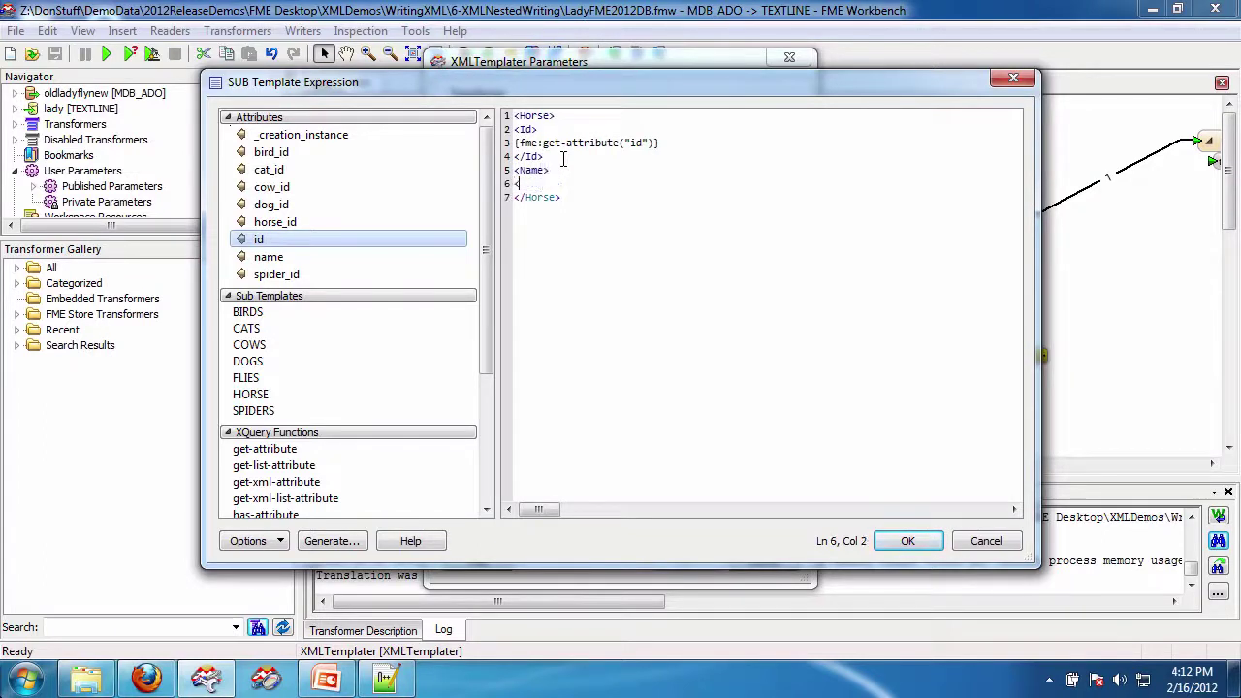
text(/Name>)
key(Up)
key(Return)
drag(300, 256, 587, 189)
click(586, 200)
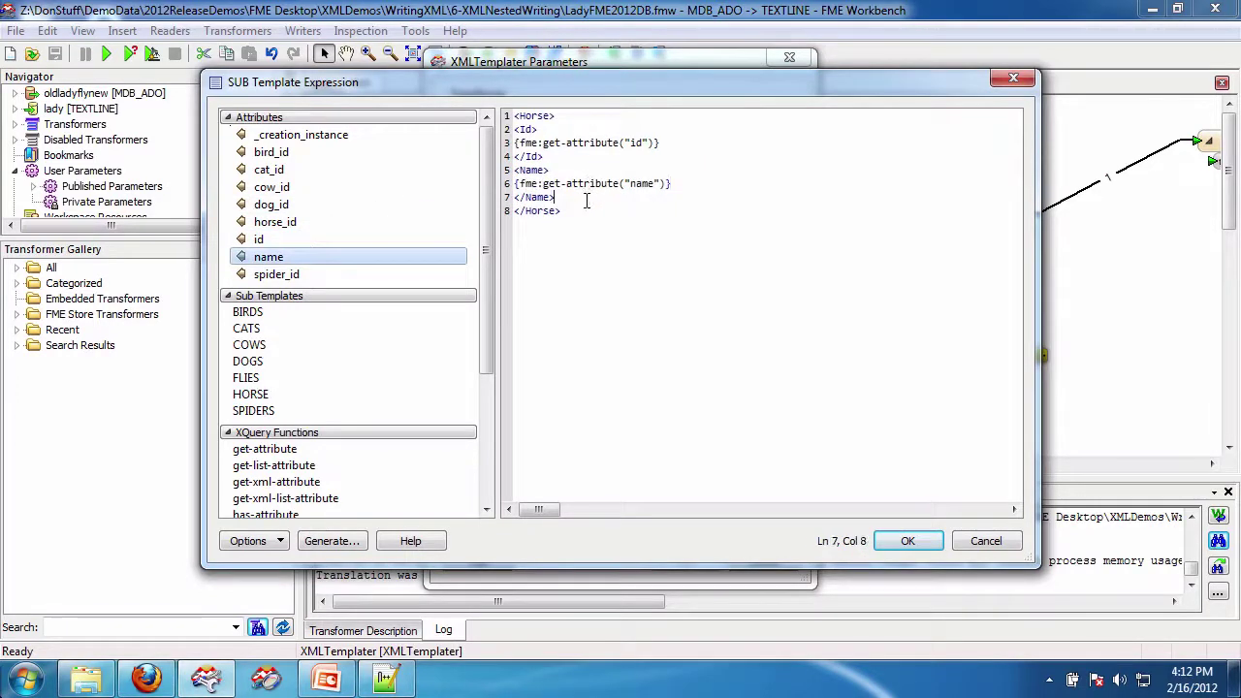
key(Return)
Add an empty Cows element with a blank line inside it
text(<Cows>)
key(Return)
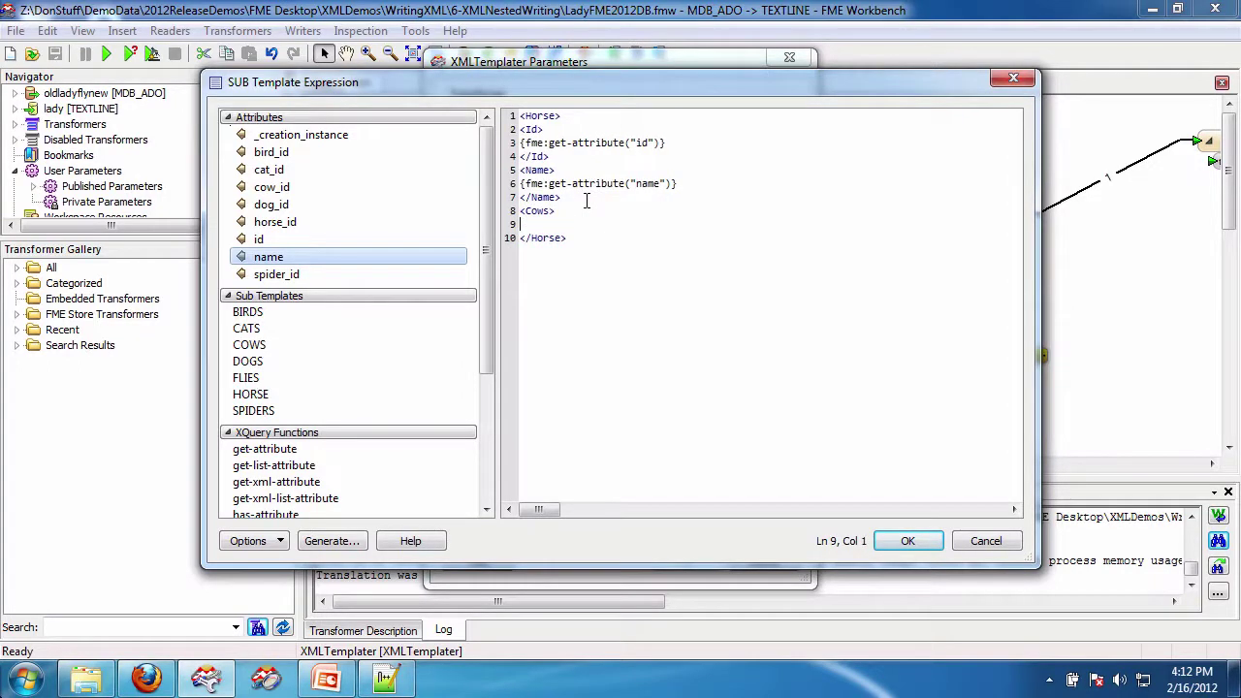
text(</Cows>)
key(Up)
key(Return)
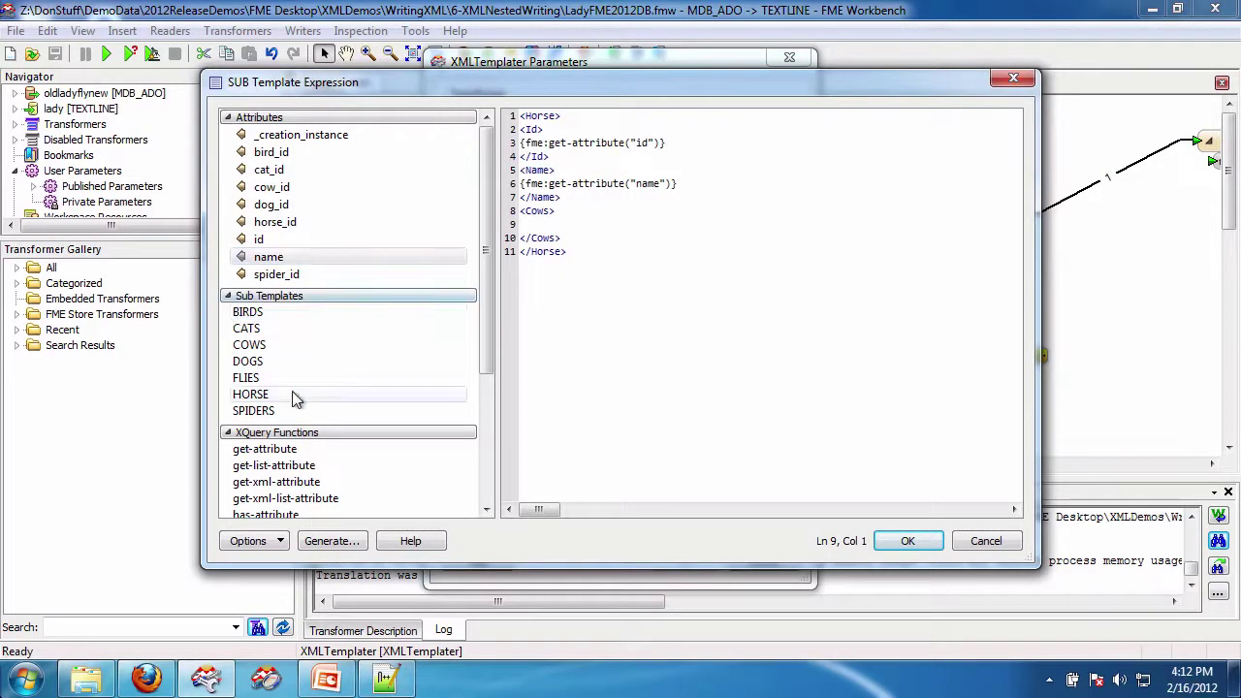
Insert a COWS process-features call inside Cows and add a comma for its second argument
drag(292, 344, 576, 219)
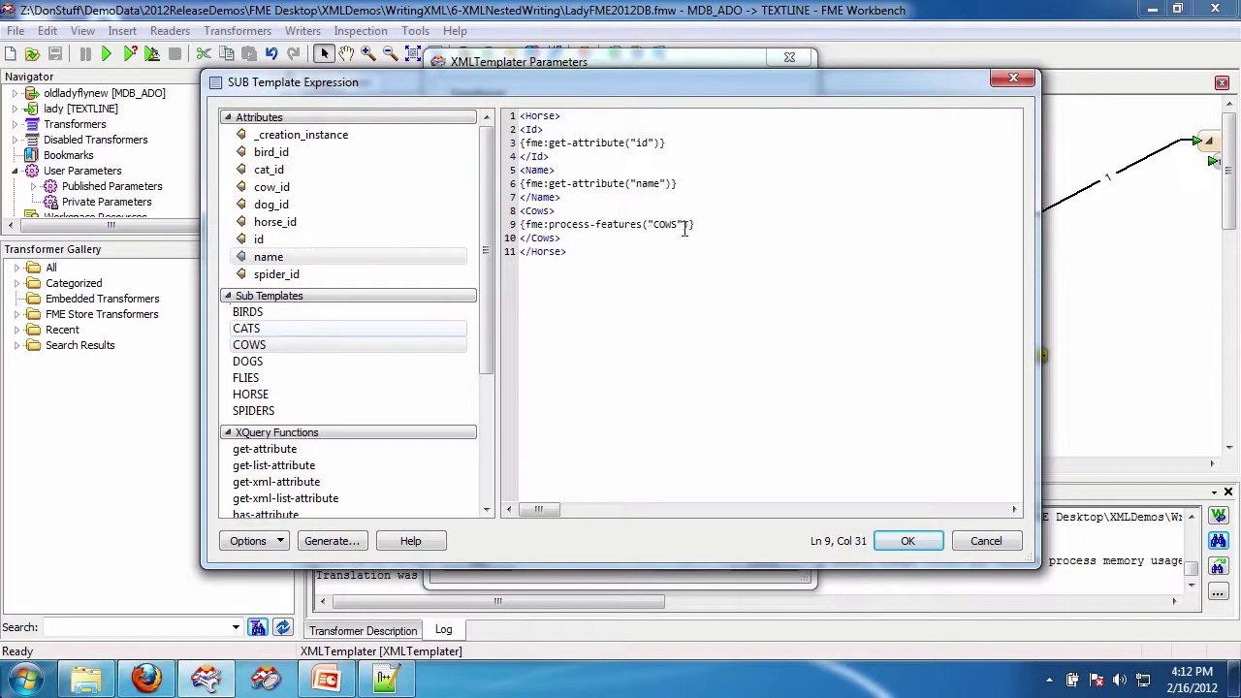
click(684, 225)
text(,)
Check cows.csv in Notepad++ to confirm each cow links to a horse via horse_id
click(393, 678)
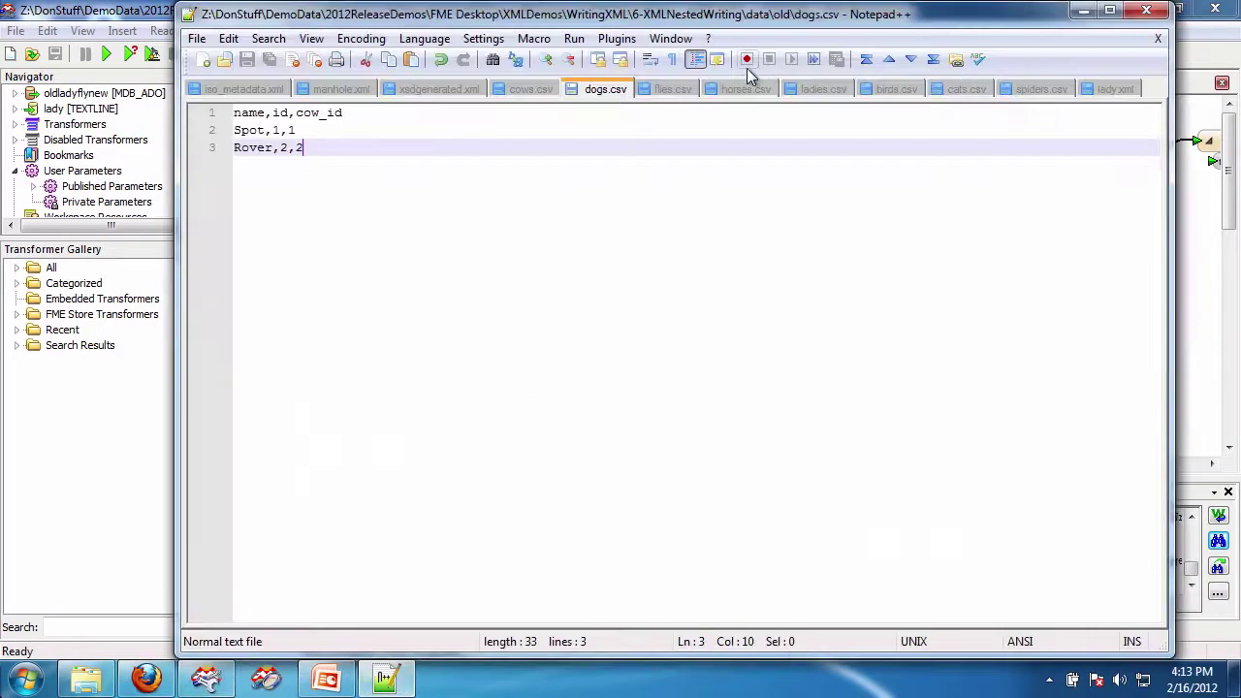
click(505, 91)
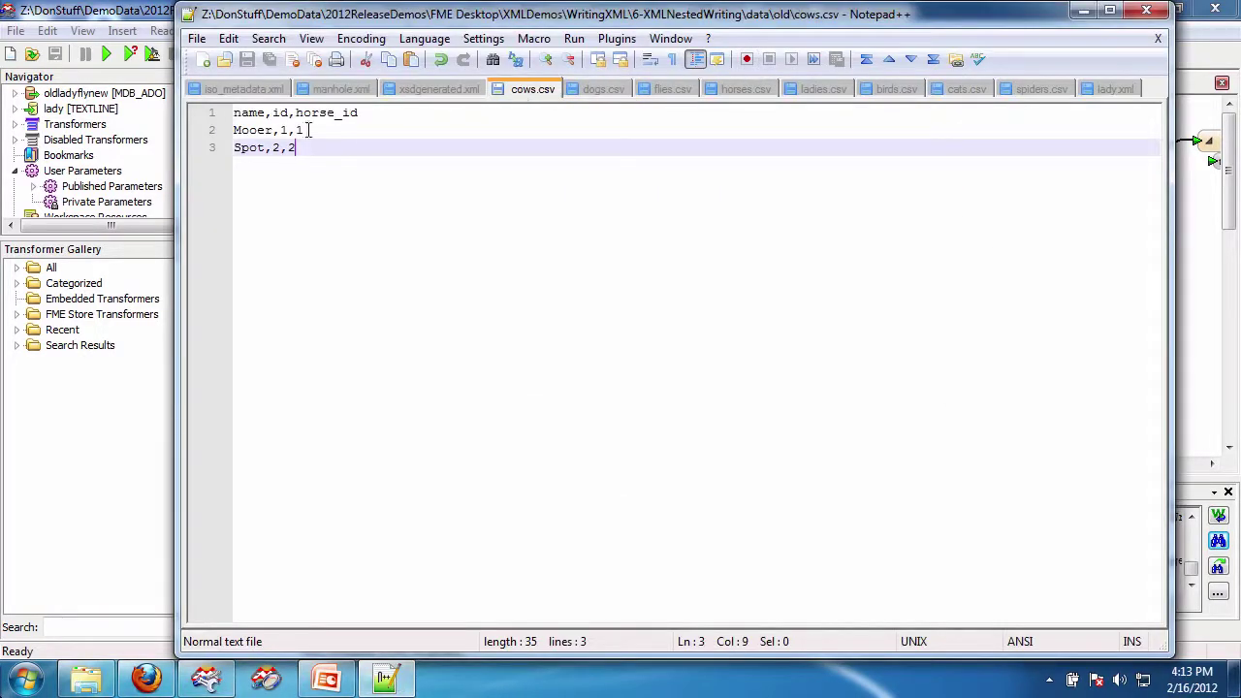
click(1084, 10)
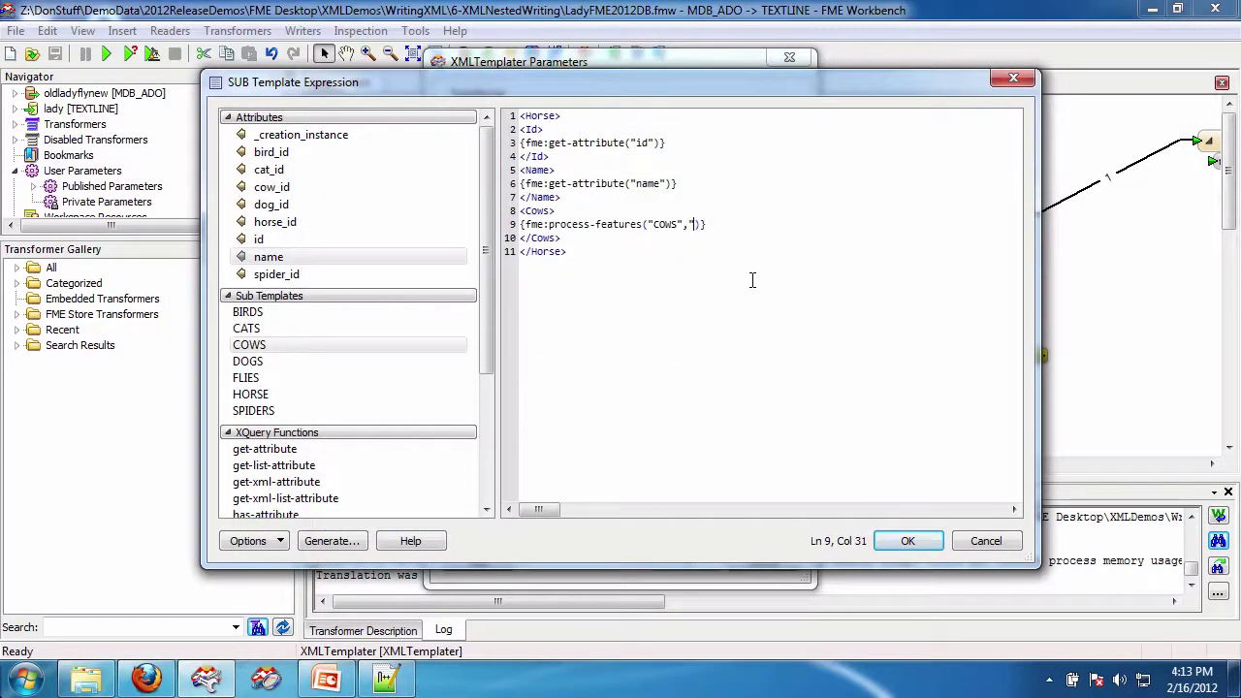
Complete the COWS call with "horse_id" and the horse's id attribute, removing the stray brace
text(orse_id",)
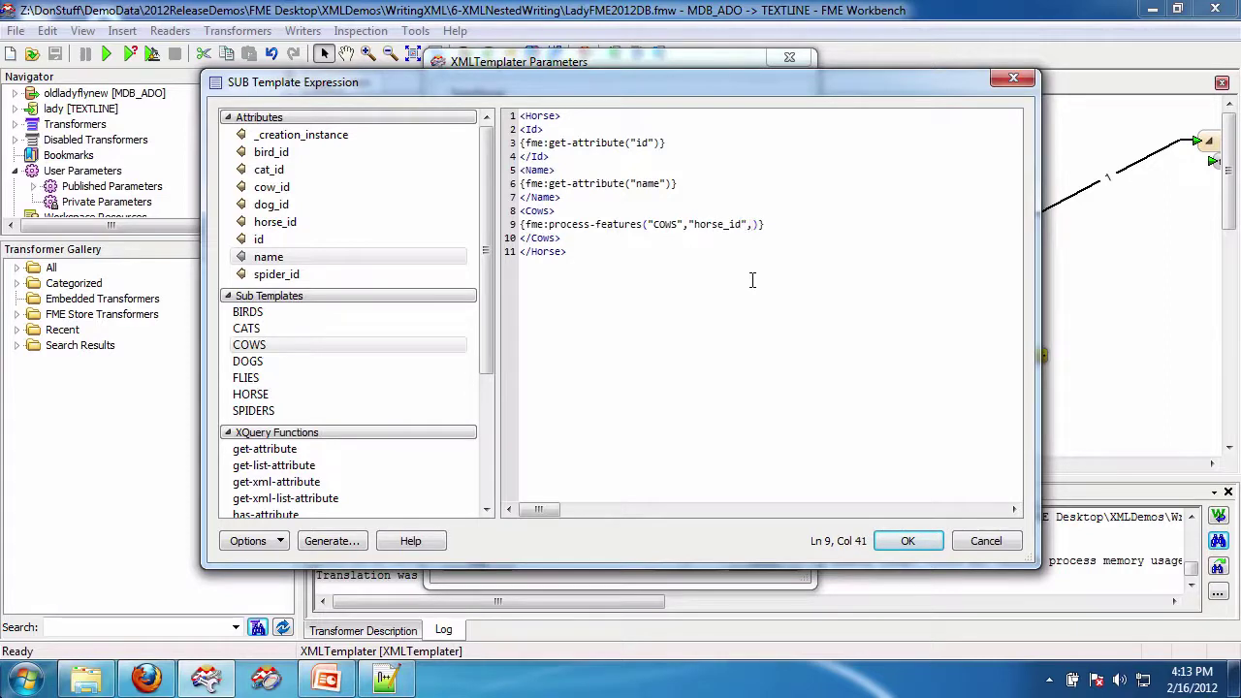
drag(258, 239, 755, 230)
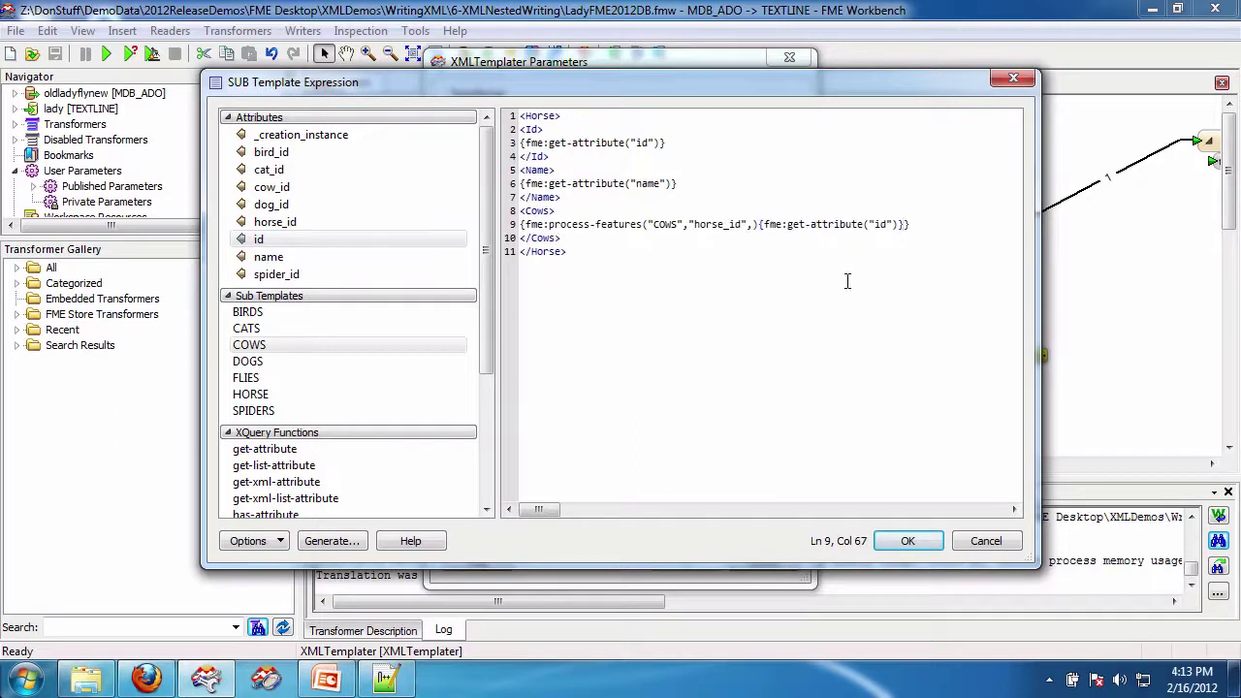
key(ctrl+z)
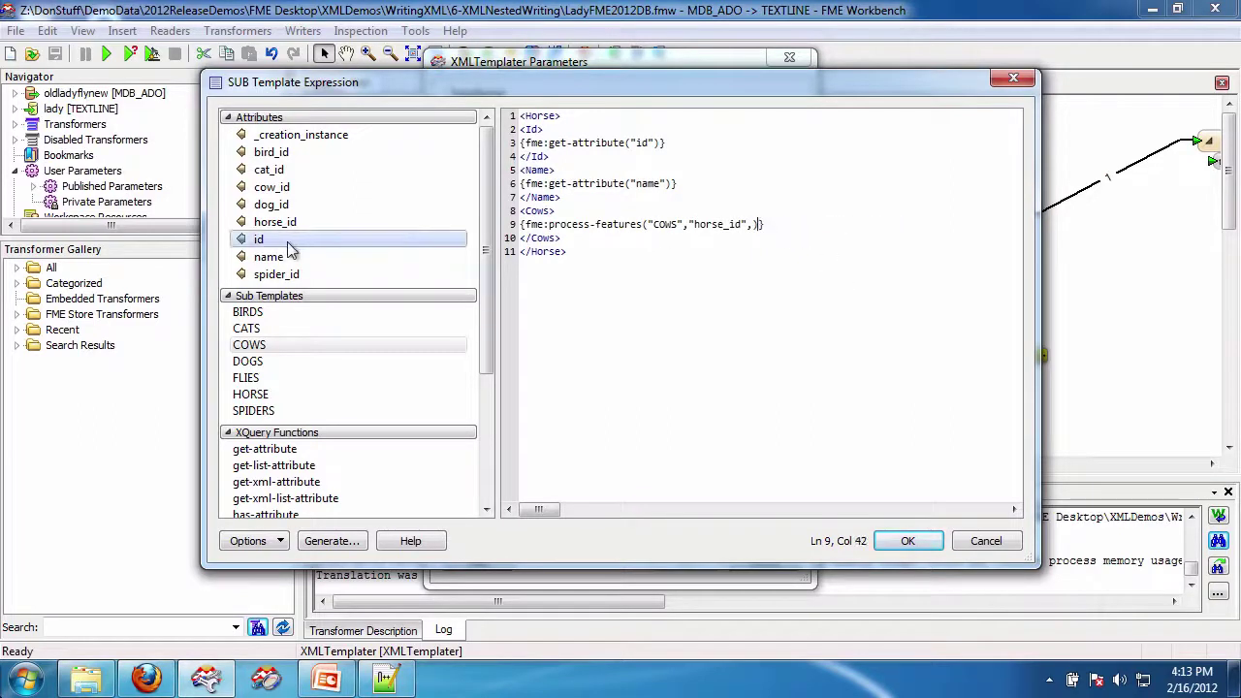
drag(291, 242, 750, 224)
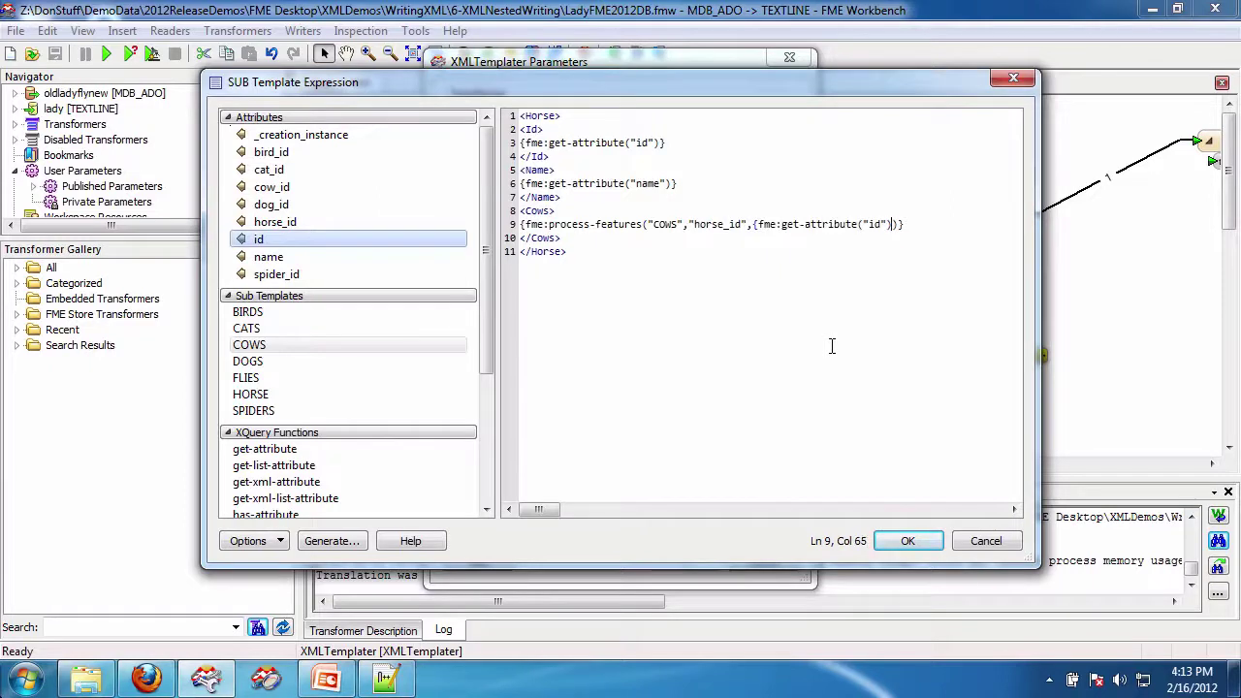
key(Left)
key(Left)
key(Left)
key(Left)
key(Left)
key(Left)
key(Left)
key(Left)
key(Left)
key(Left)
key(Left)
key(Left)
key(Left)
key(Delete)
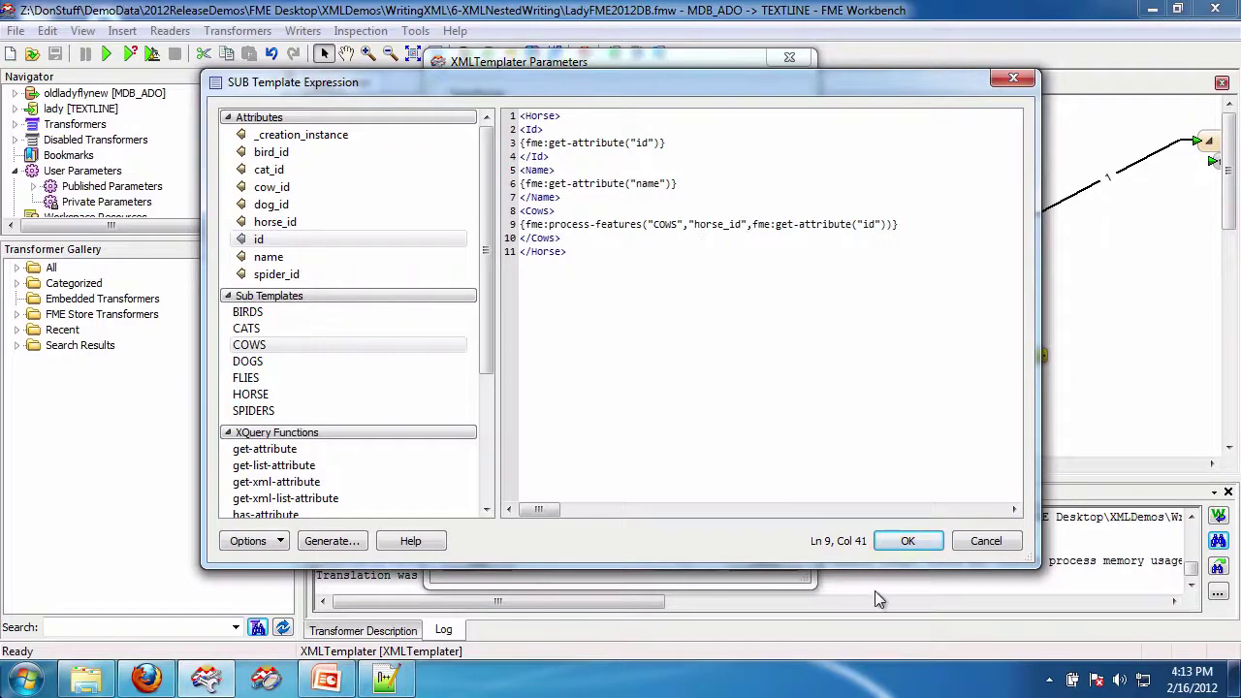
Save the HORSE template and apply the XMLTemplater parameters
click(908, 543)
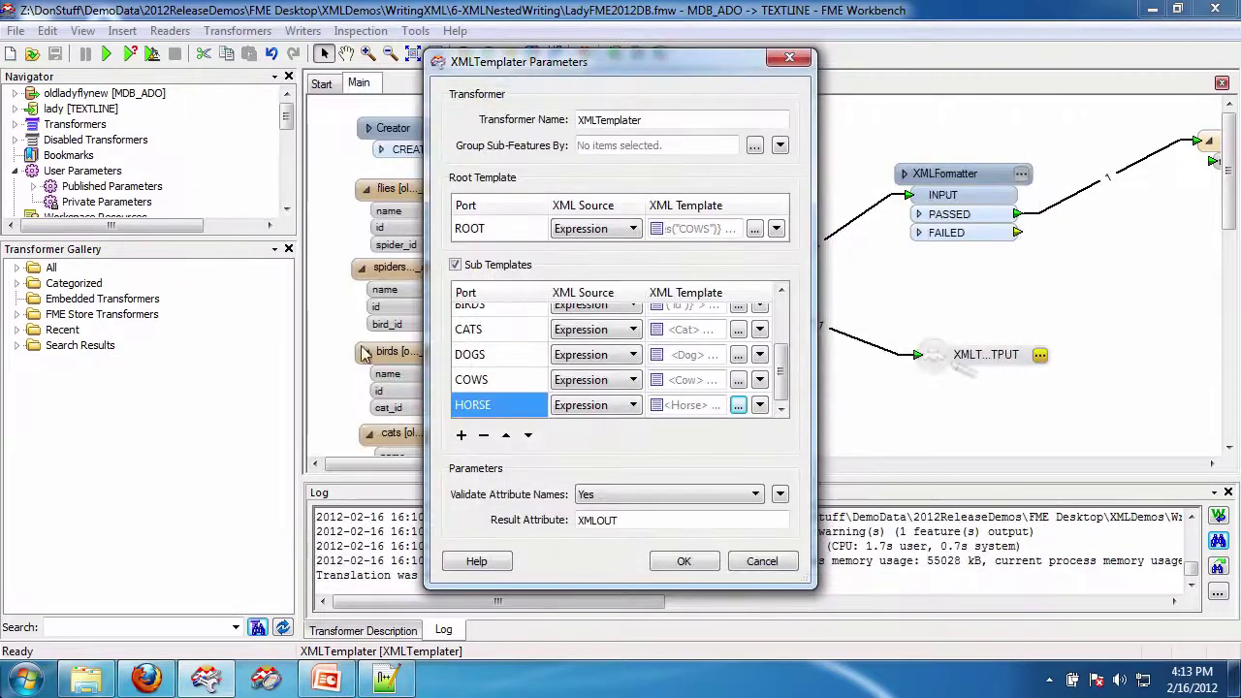
click(684, 560)
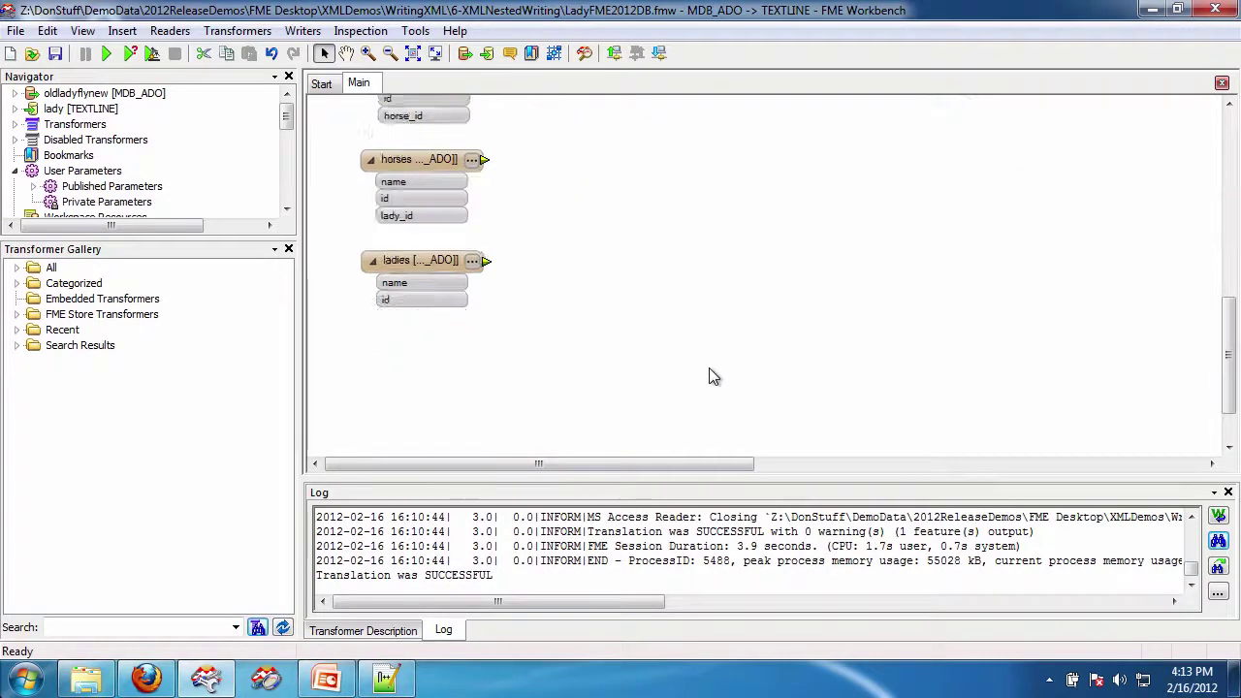
scroll(709, 374, down, 4)
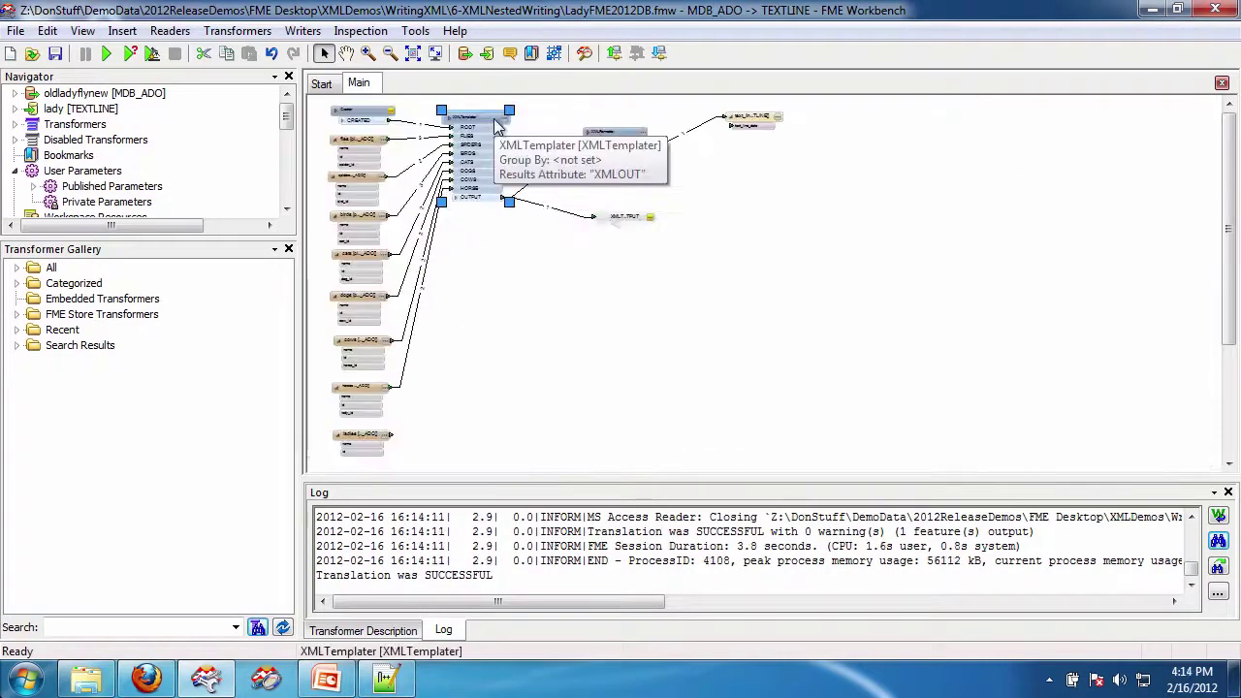
Change the ROOT template's Cows tags to Horses and its process-features argument to HORSES
double_click(505, 124)
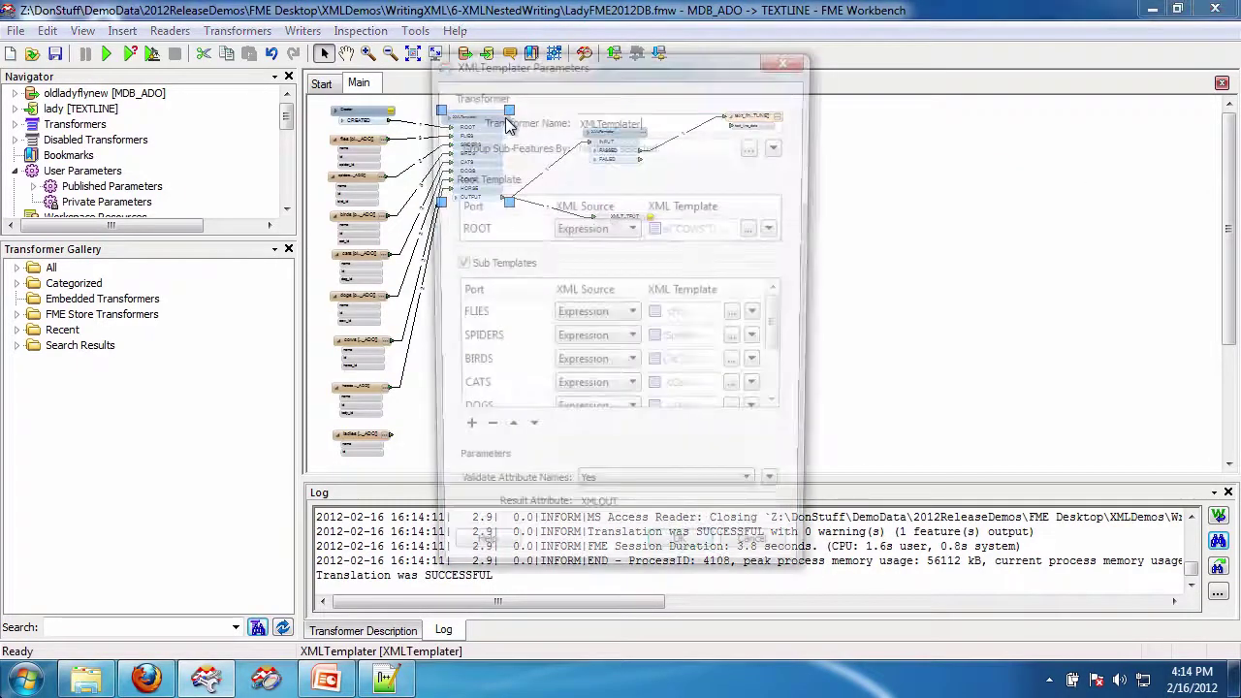
click(755, 229)
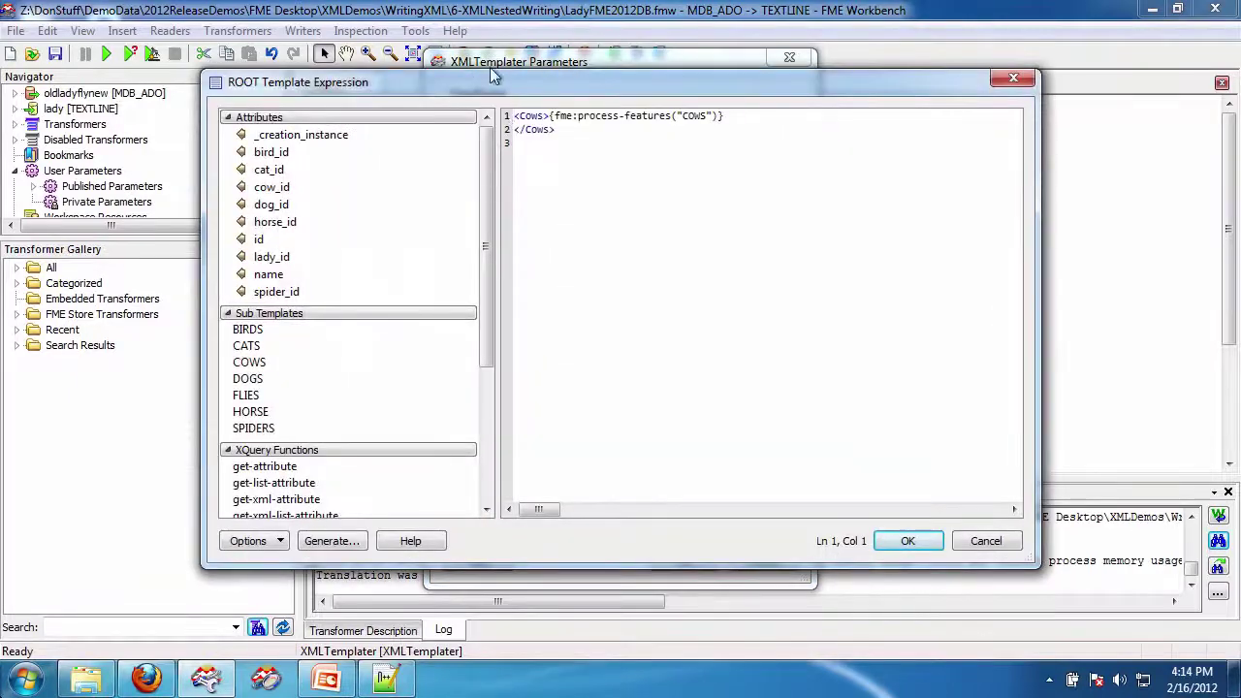
double_click(532, 116)
text(Horses)
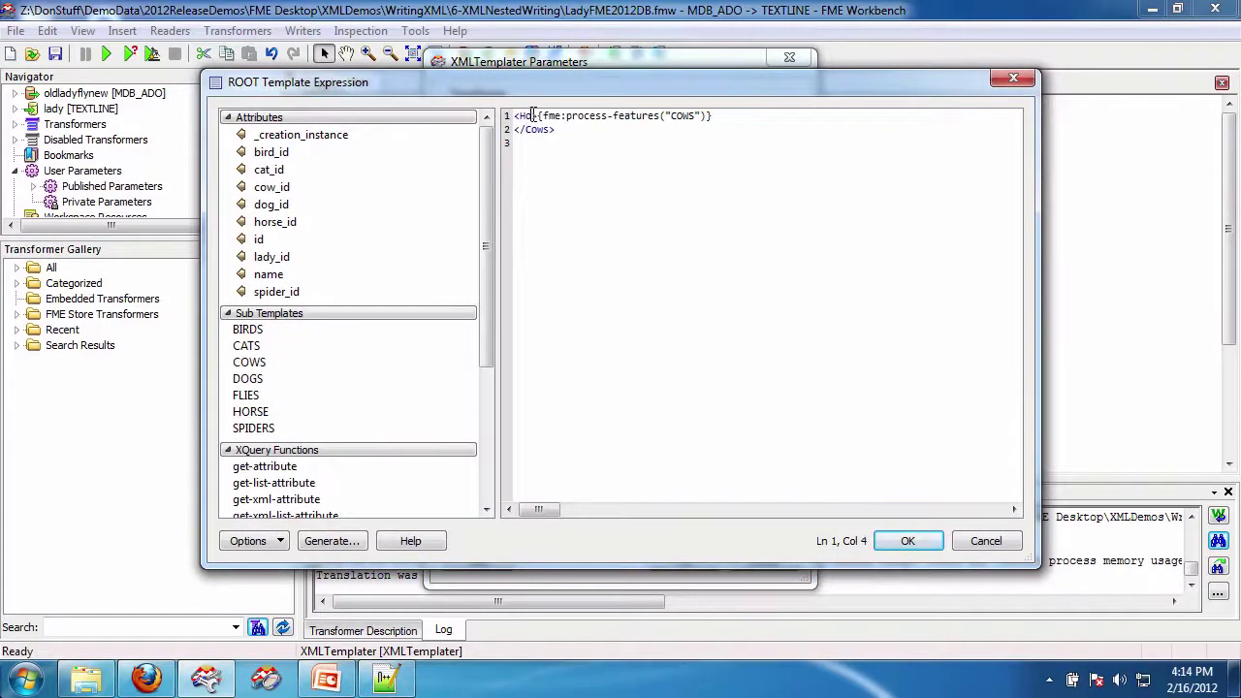
key(shift+Left)
key(shift+Left)
key(shift+Left)
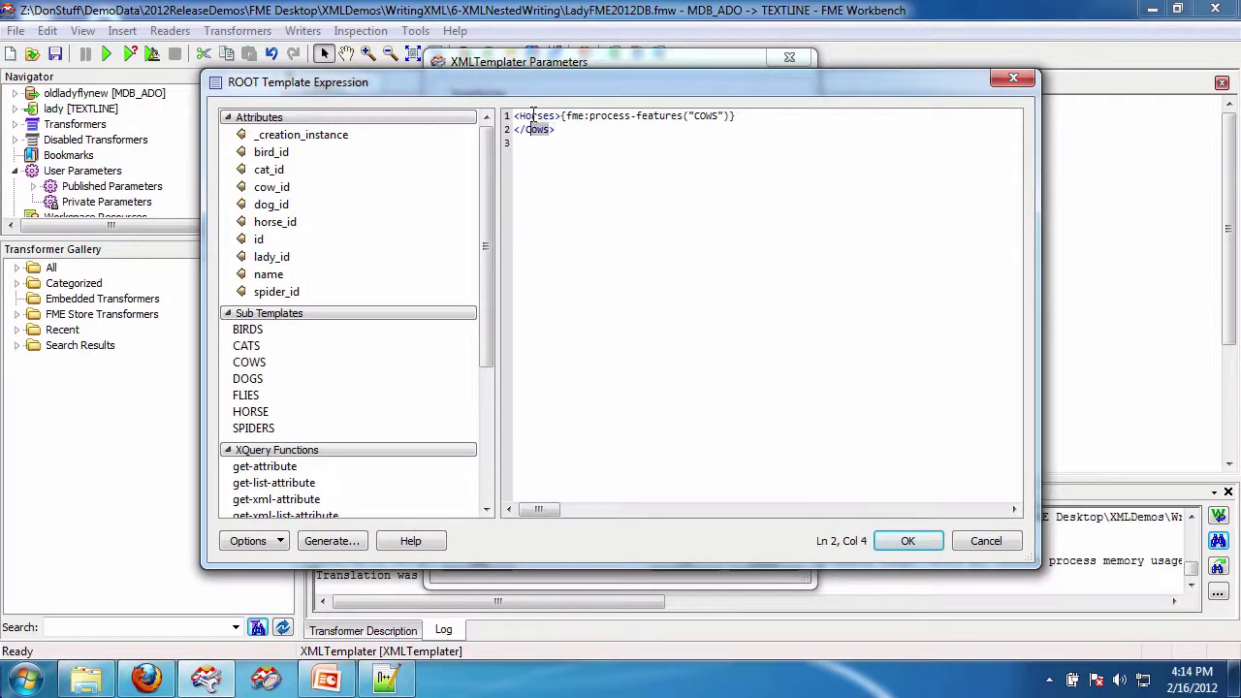
text(Horse)
key(Right)
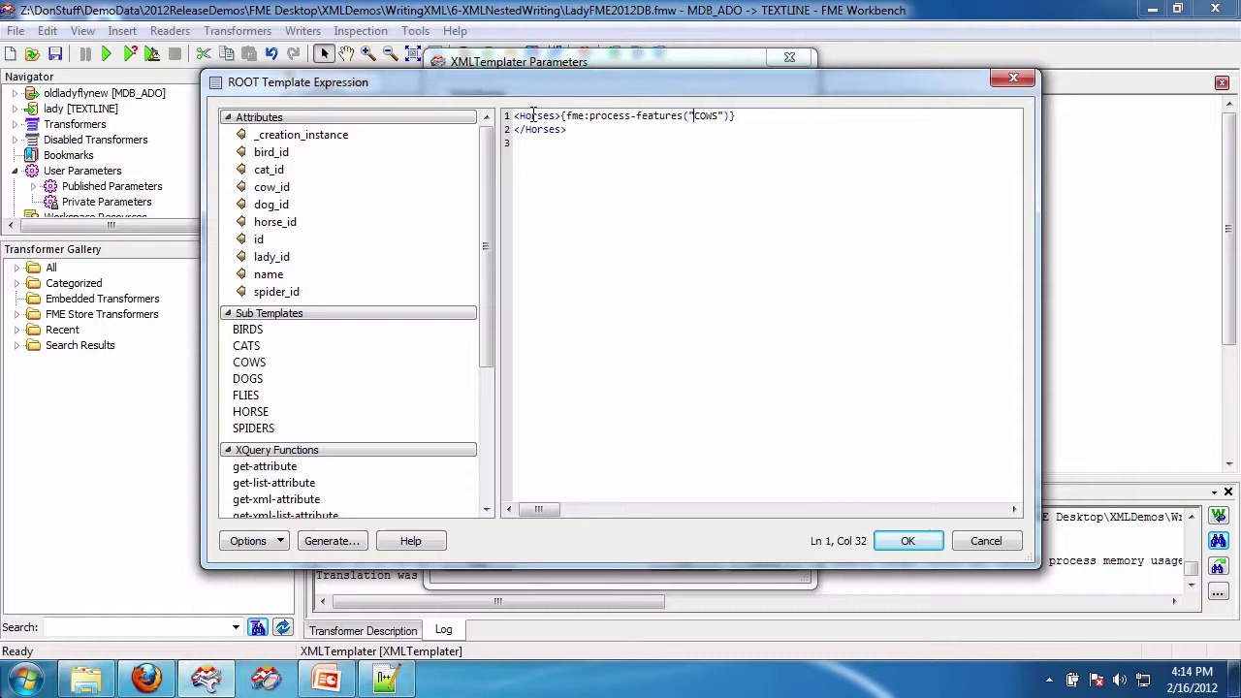
key(shift+Right)
key(shift+Right)
key(shift+Right)
key(shift+Right)
text(HORS)
Accept the root template, rename the HORSE sub-template port to HORSES, and apply the XMLTemplater settings
click(908, 542)
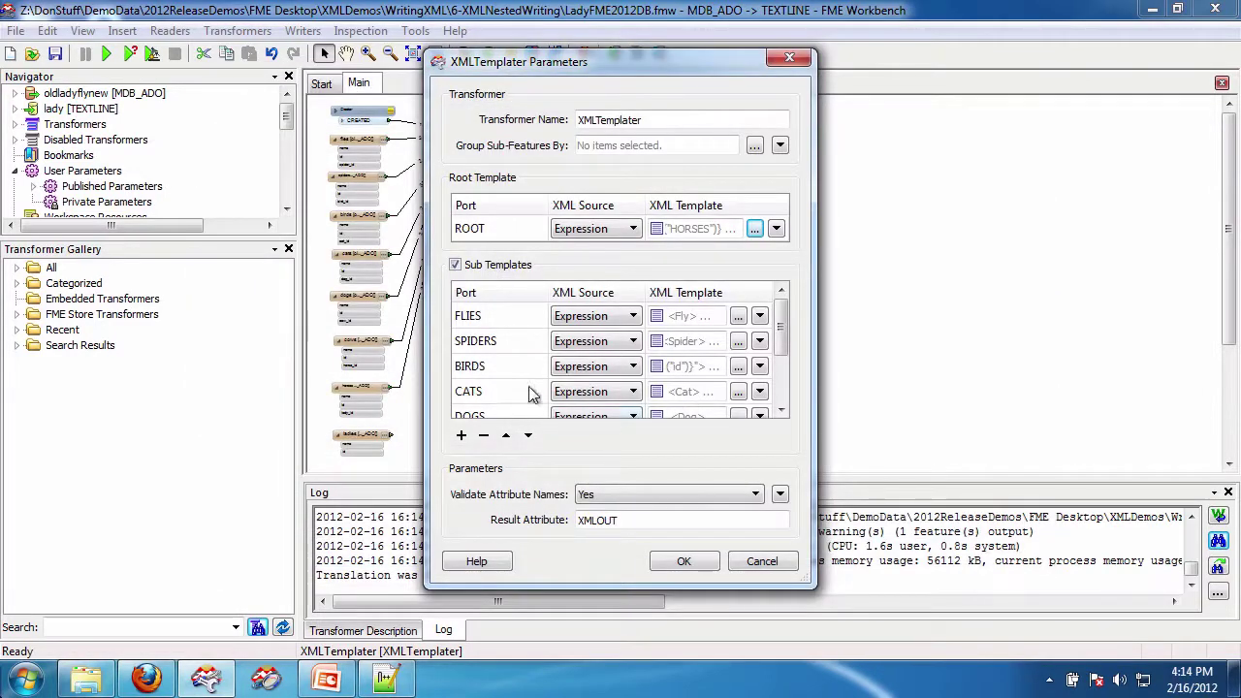
scroll(530, 388, down, 1)
double_click(506, 404)
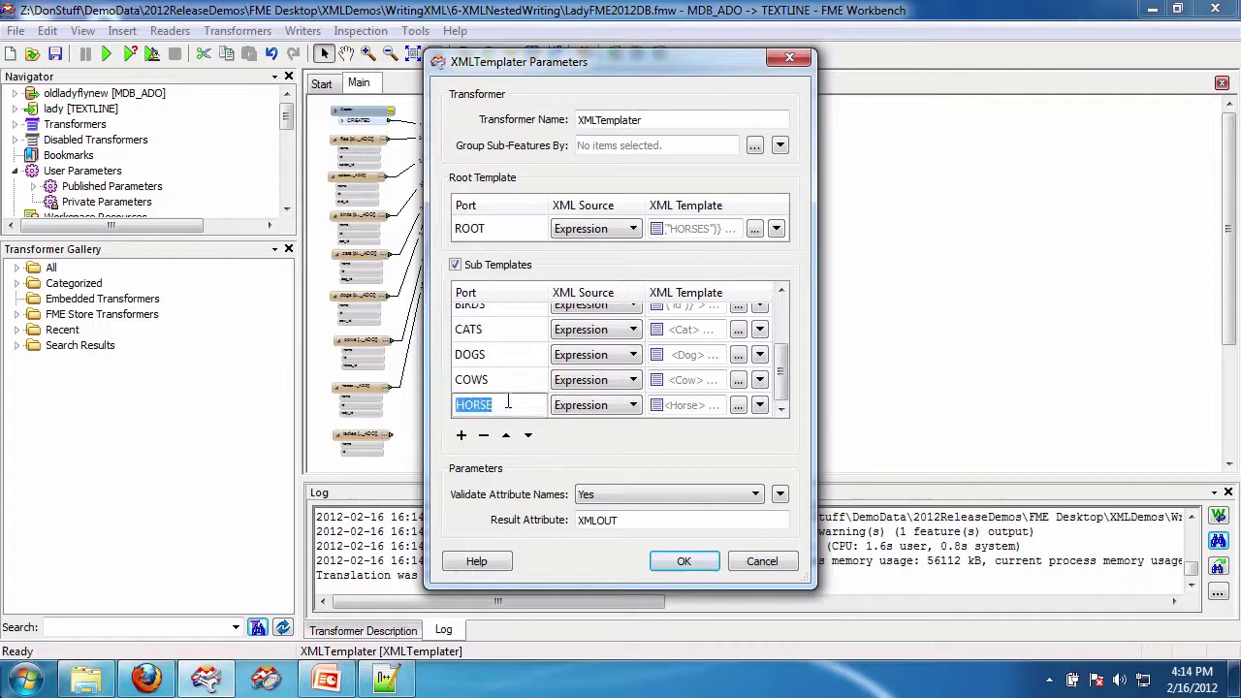
click(507, 405)
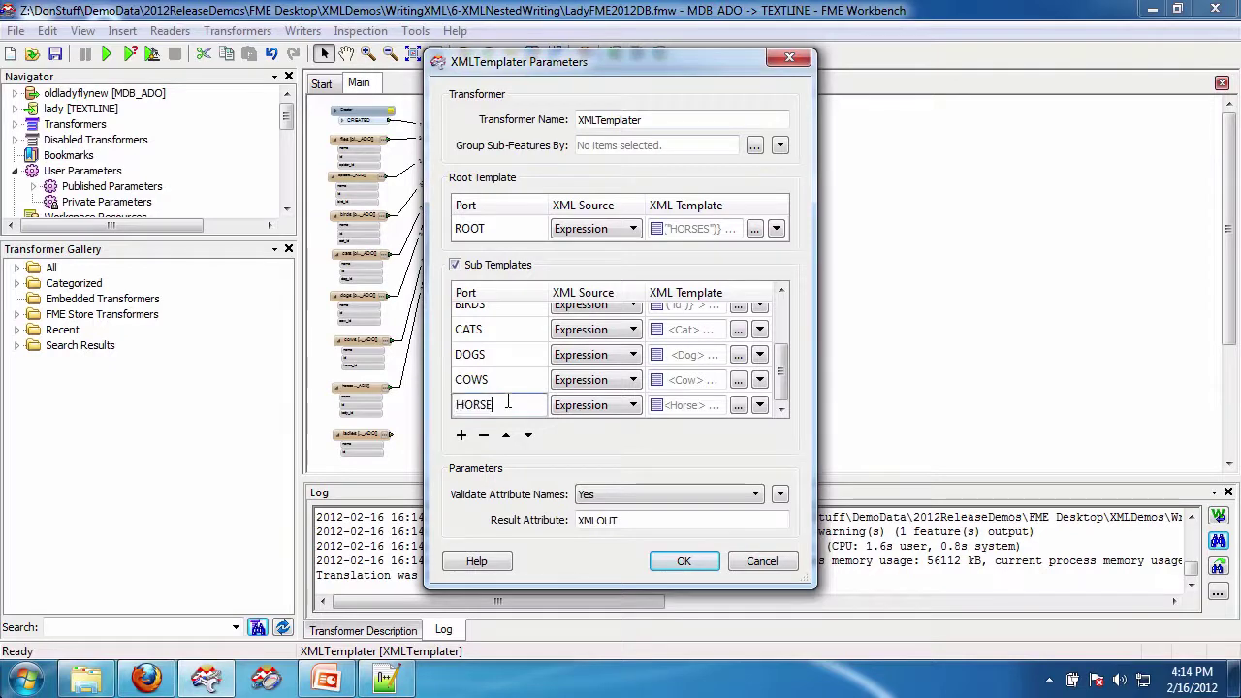
click(686, 558)
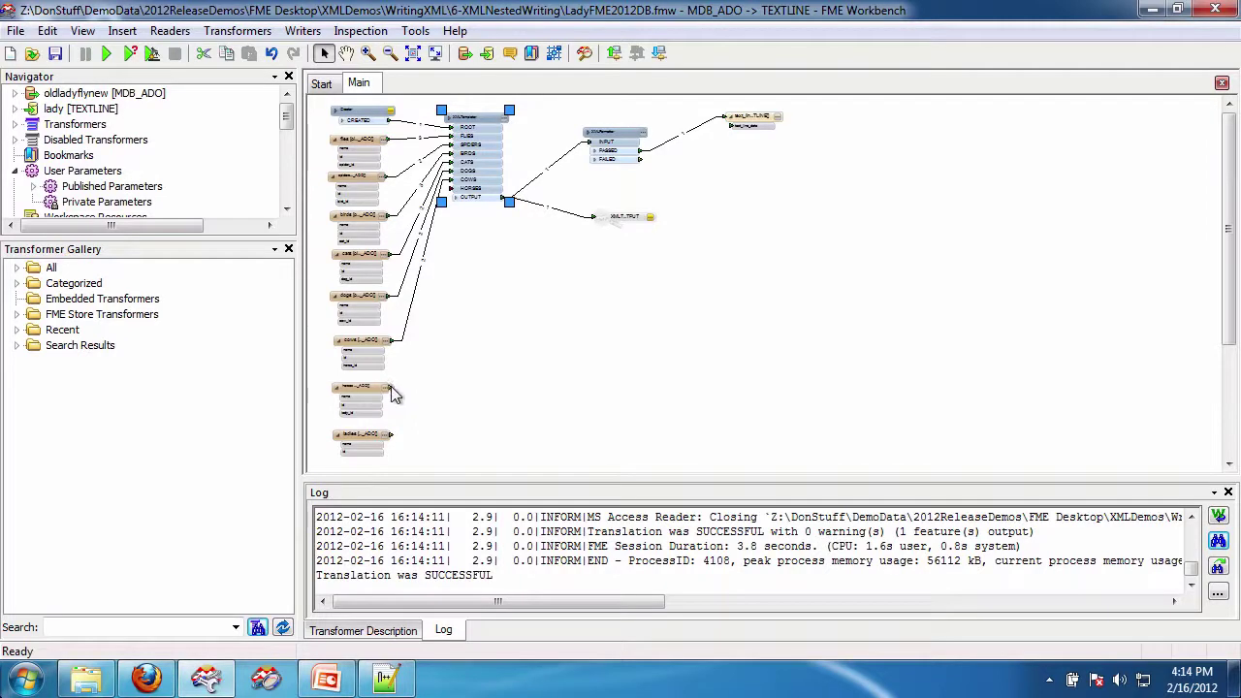
Wire the horses reader to the HORSES input, then move the XMLTemplater down beside the readers and zoom in
drag(391, 386, 463, 187)
drag(470, 120, 475, 309)
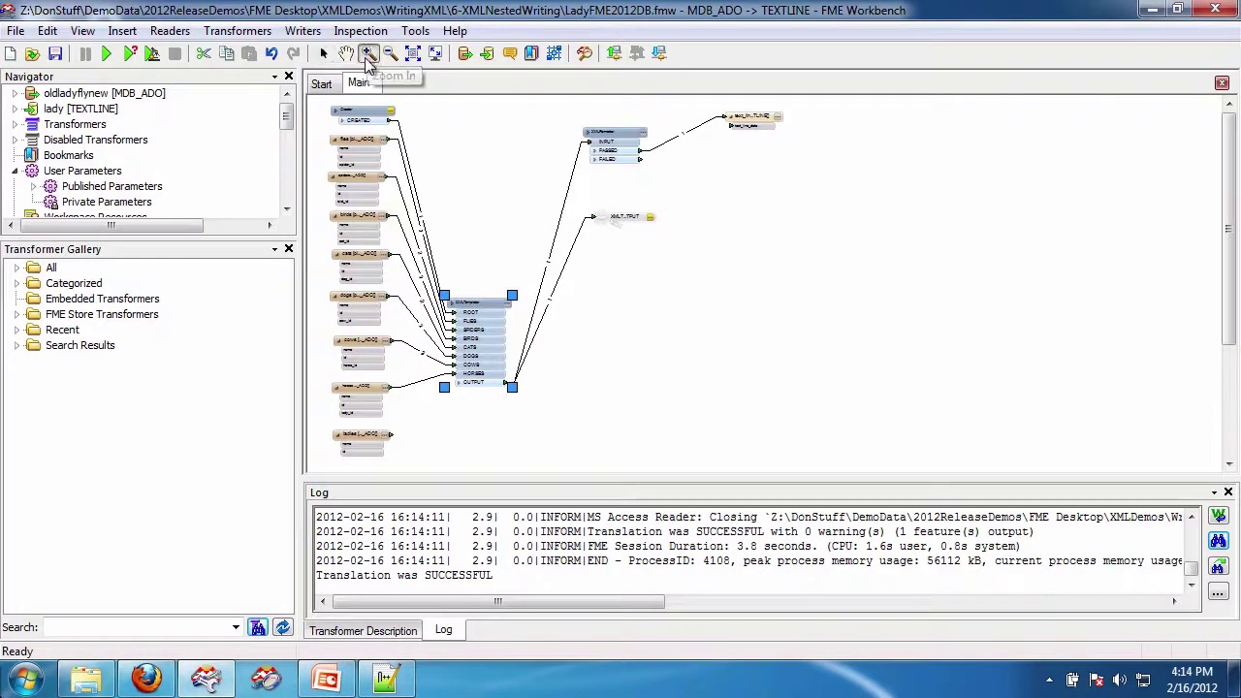
click(368, 55)
drag(317, 278, 530, 464)
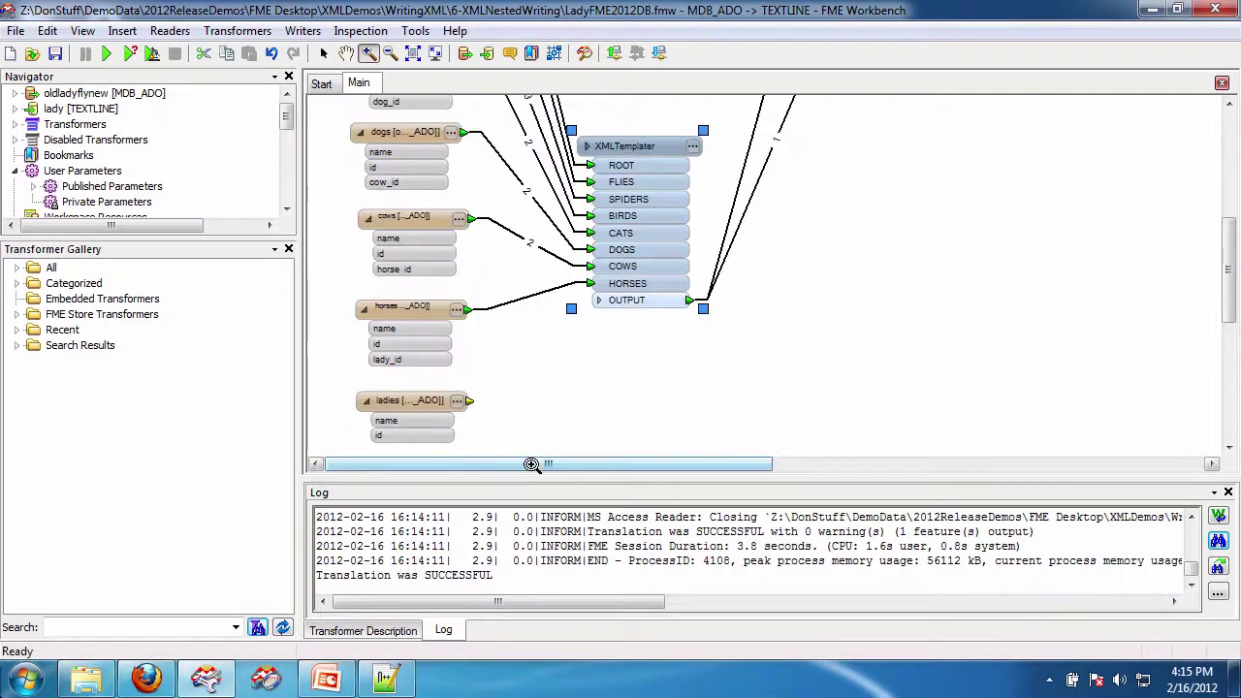
click(596, 307)
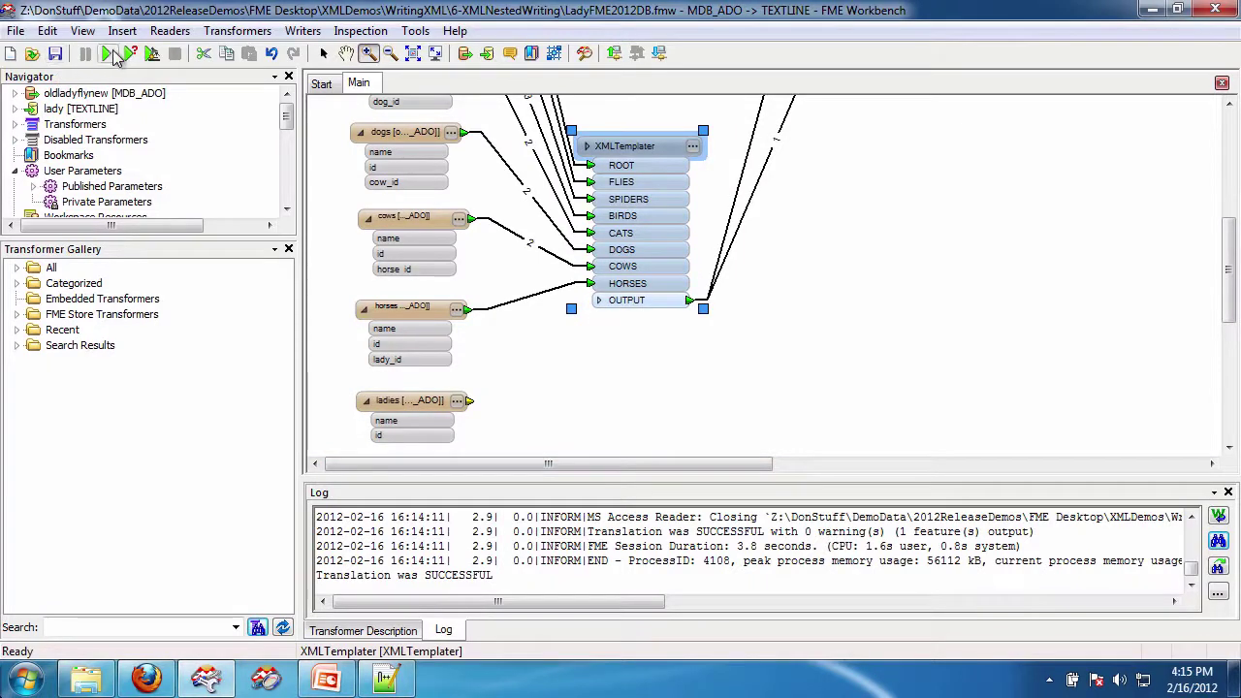
Rerun the workspace with the HORSES wiring and switch to Notepad++ holding lady.xml
click(323, 54)
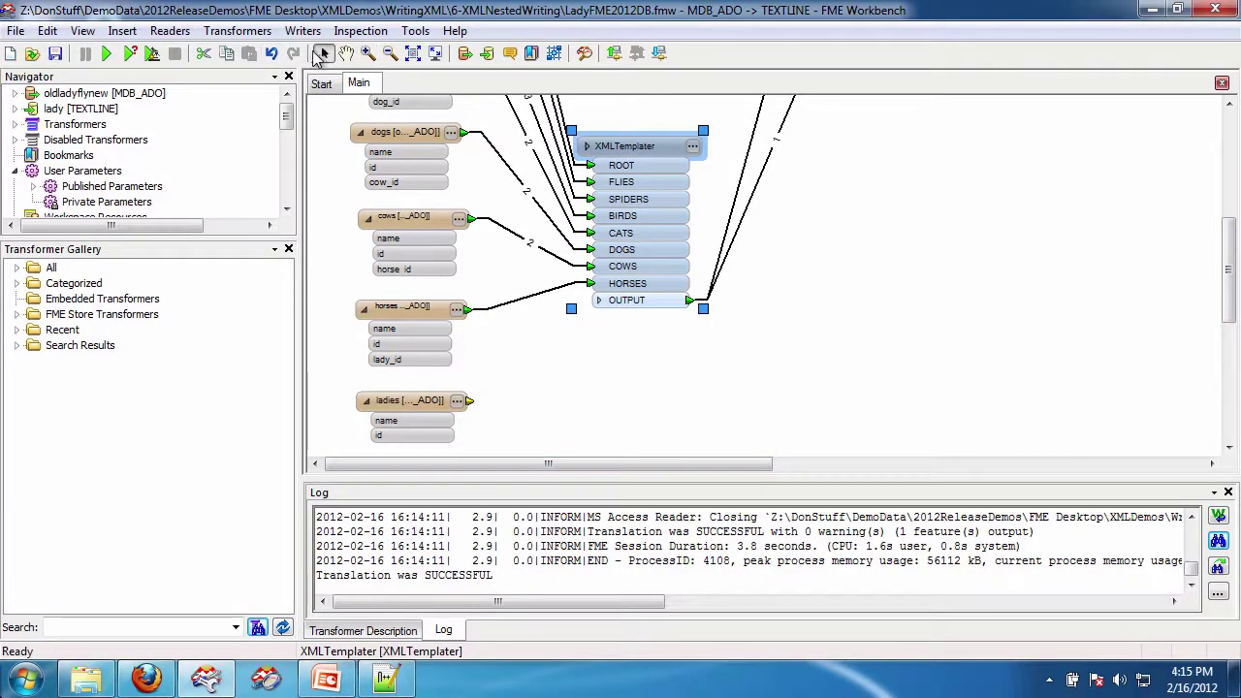
click(109, 54)
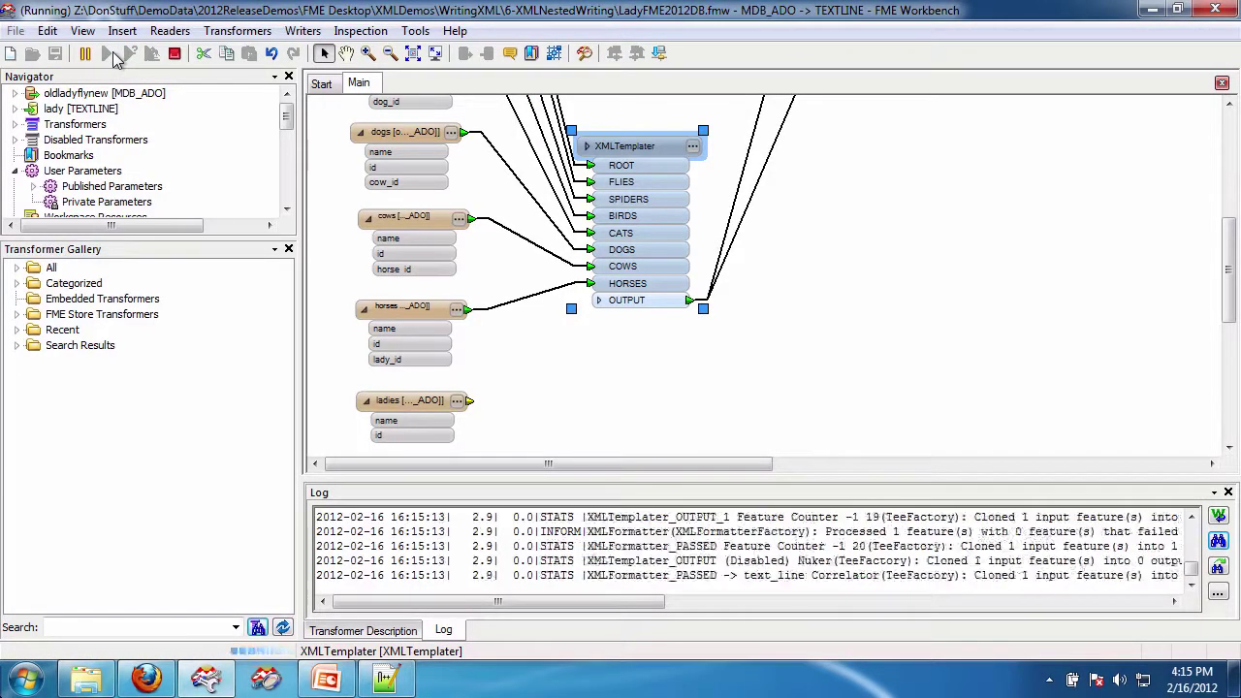
click(385, 682)
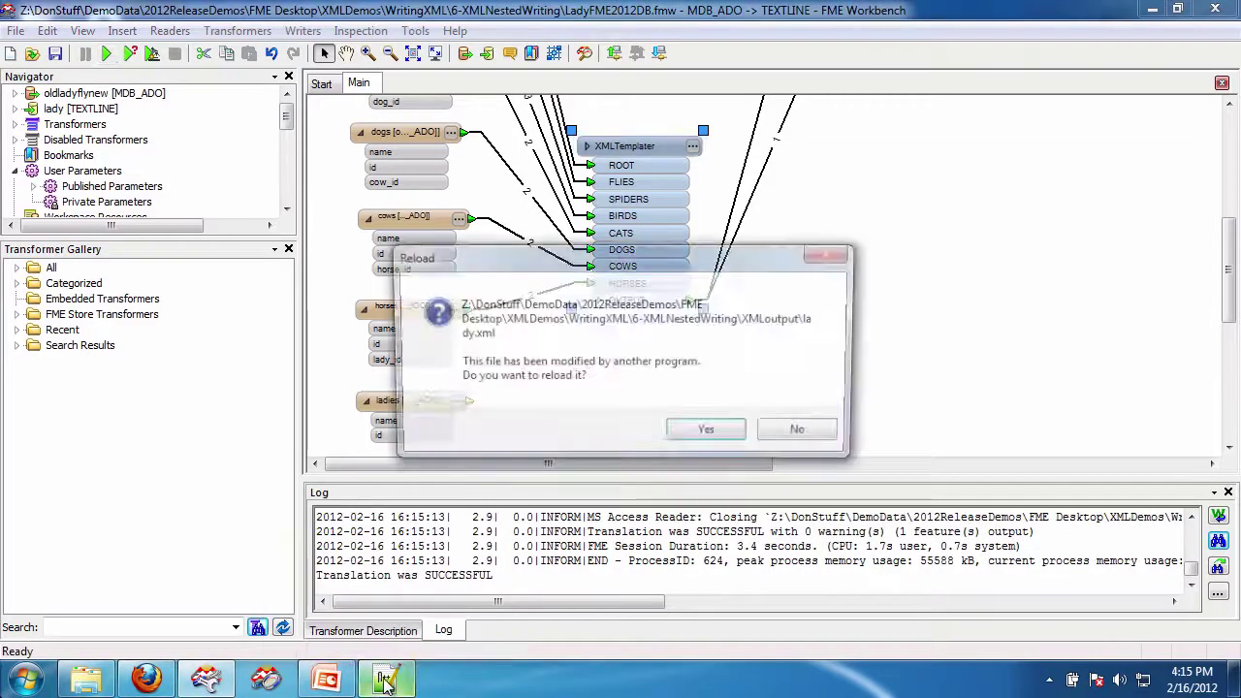
Reload lady.xml and fold and unfold the Horse and Cow blocks to inspect the nesting
click(707, 435)
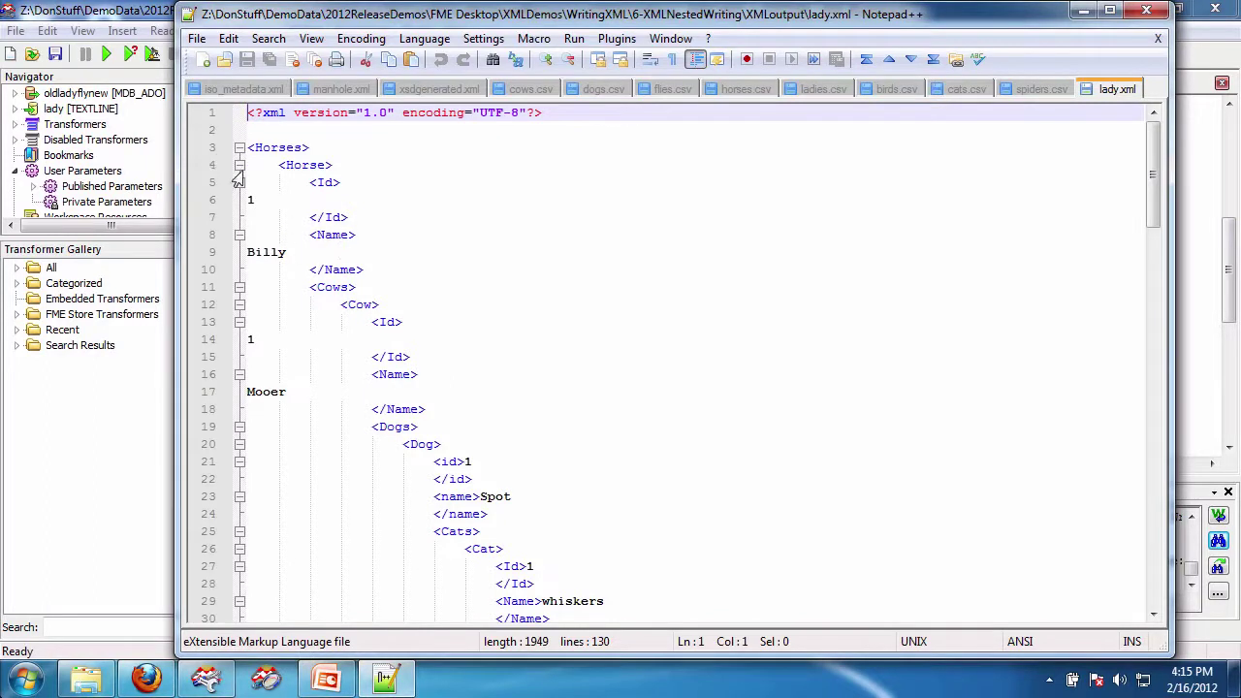
click(240, 165)
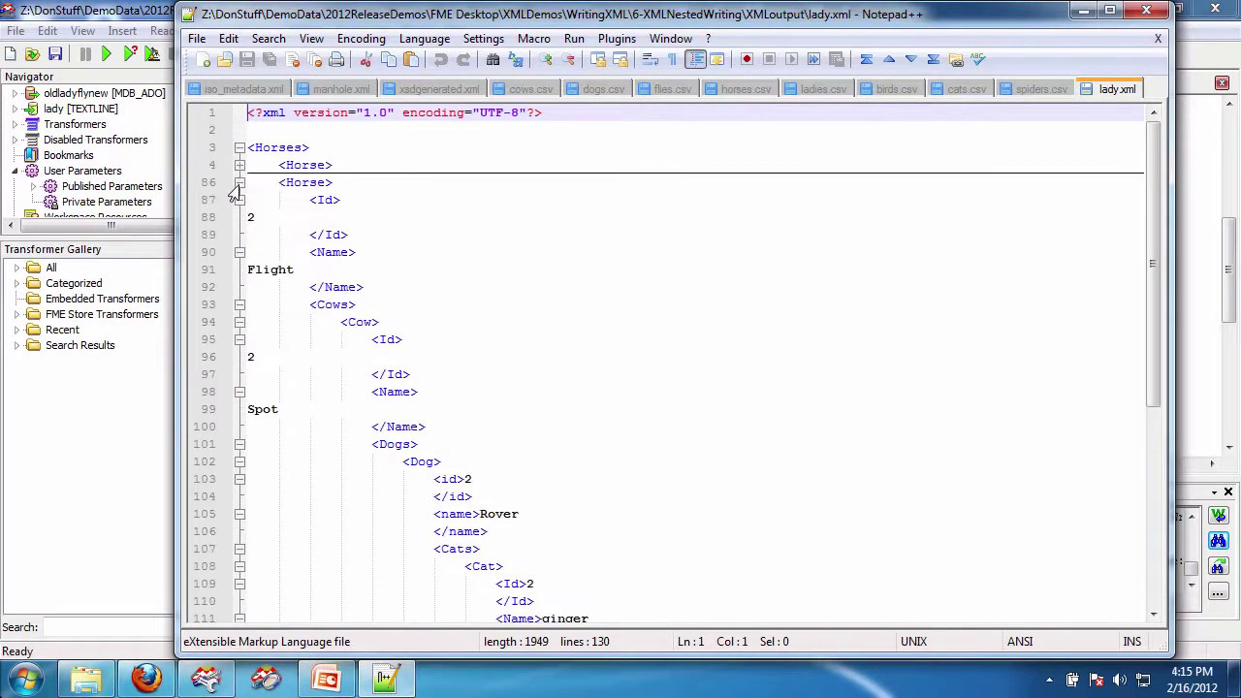
click(239, 183)
click(240, 183)
click(240, 165)
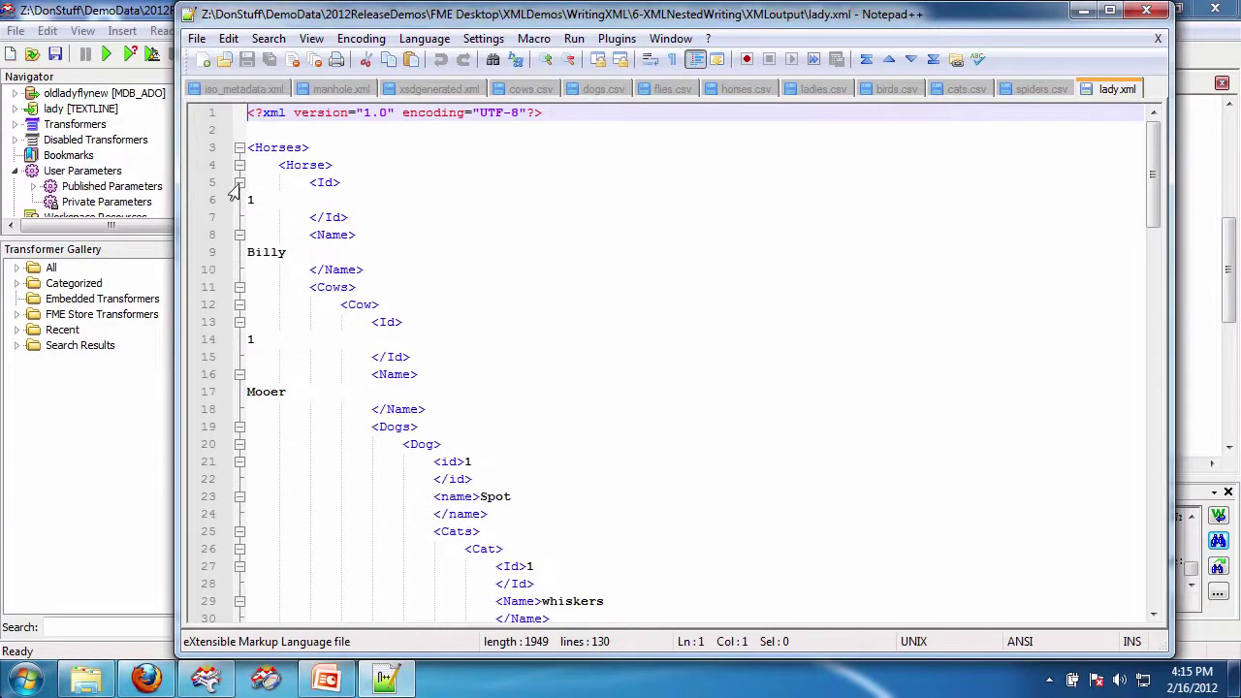
click(240, 305)
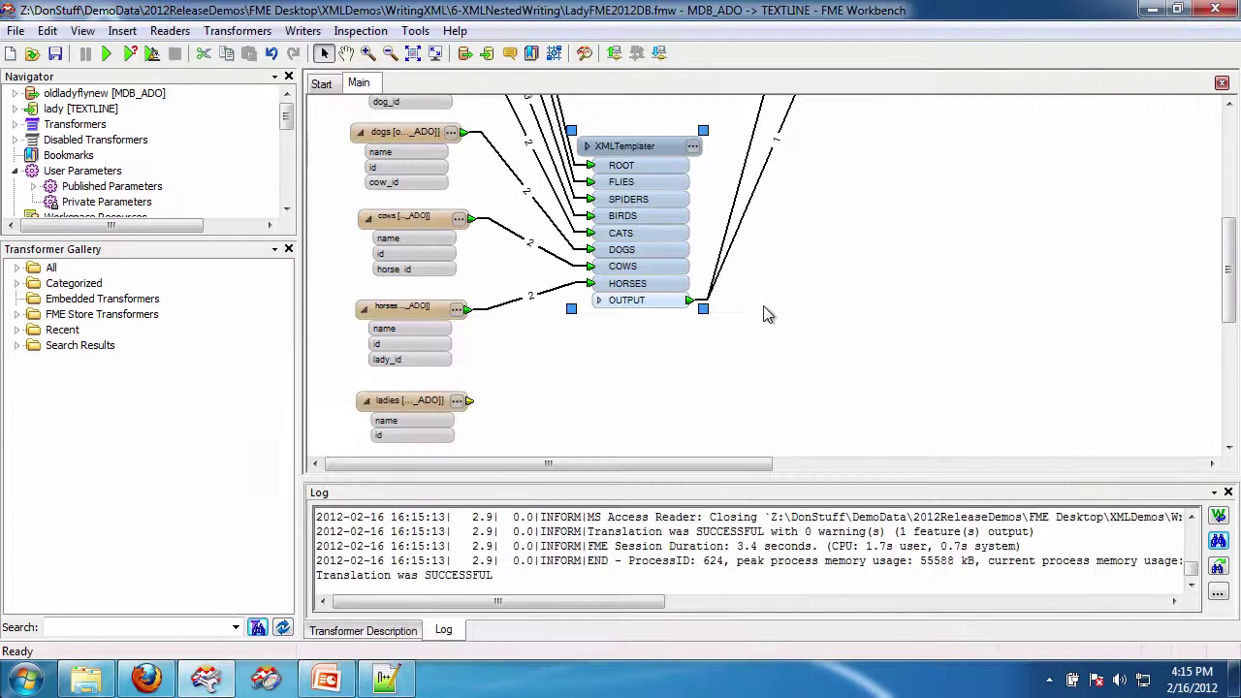
Add a LADIES sub-template port to the XMLTemplater and open its empty template expression
click(694, 147)
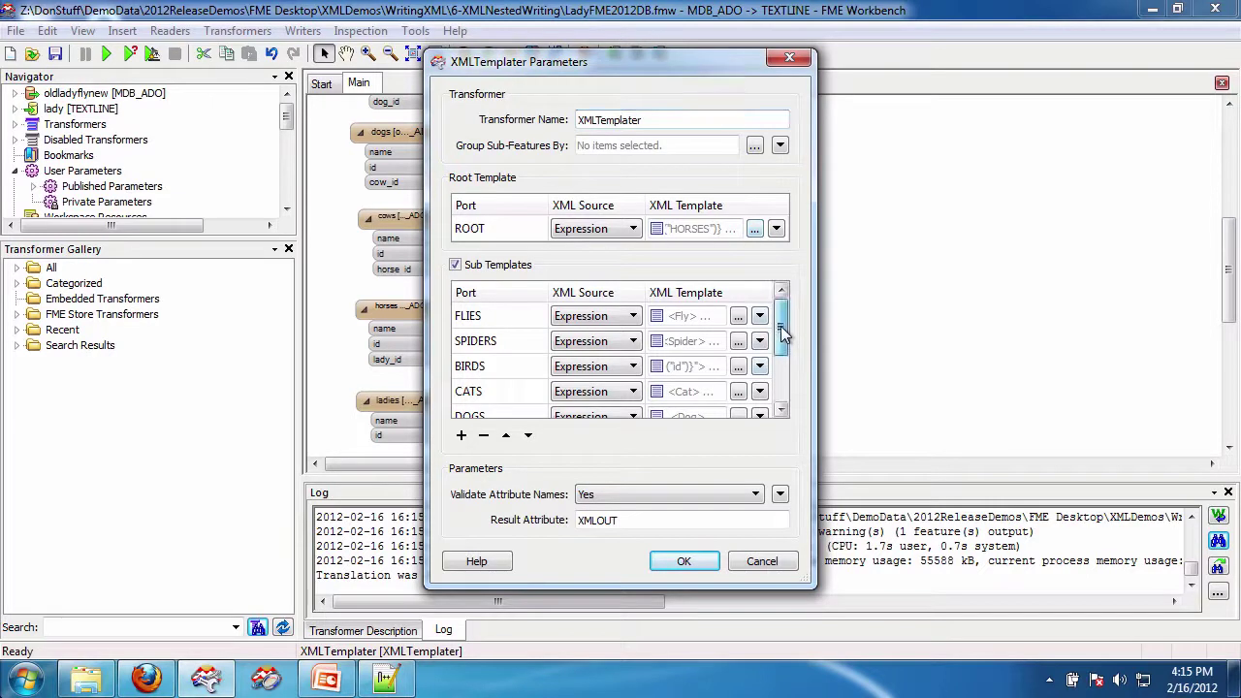
drag(783, 332, 784, 388)
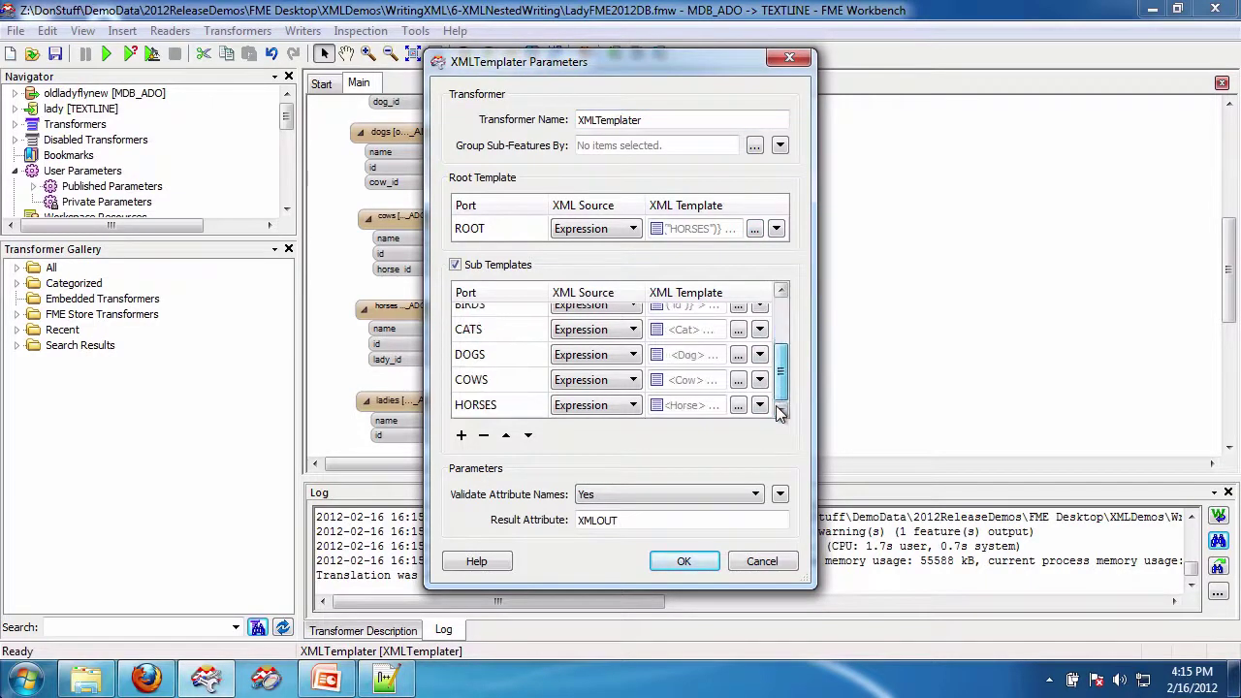
click(462, 435)
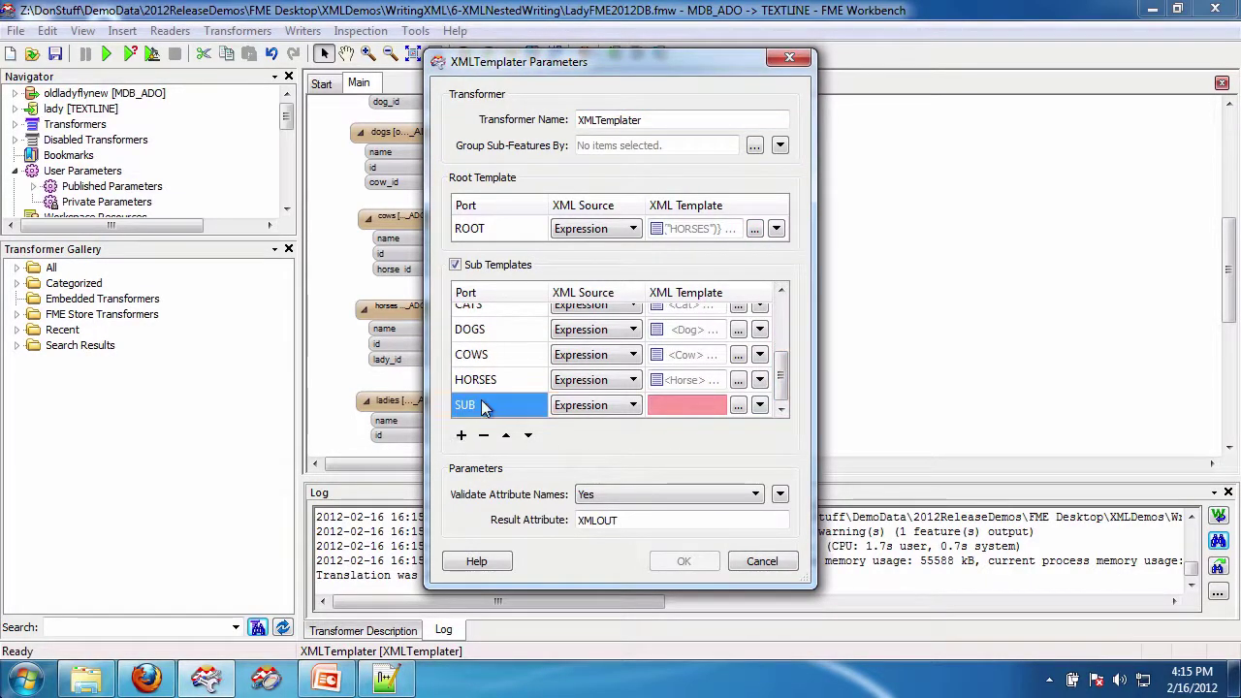
text(LADIES)
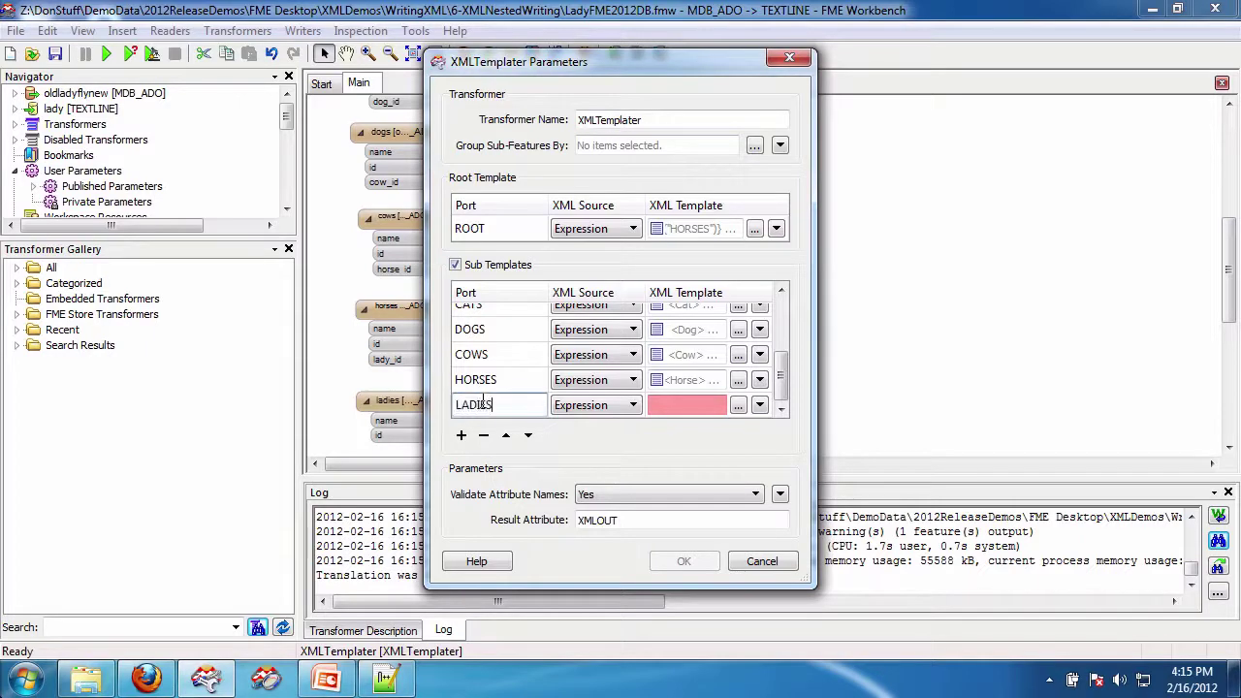
click(740, 407)
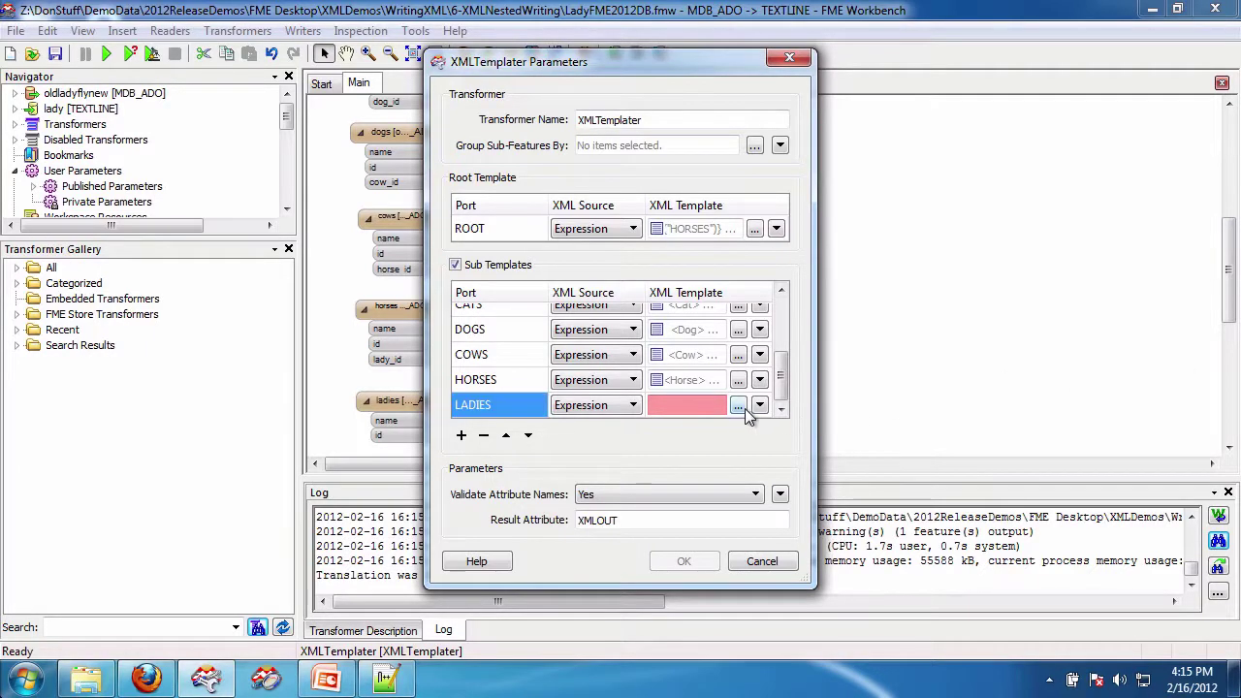
Write a Lady element containing an Id element that holds the id attribute value
text(<Lady>)
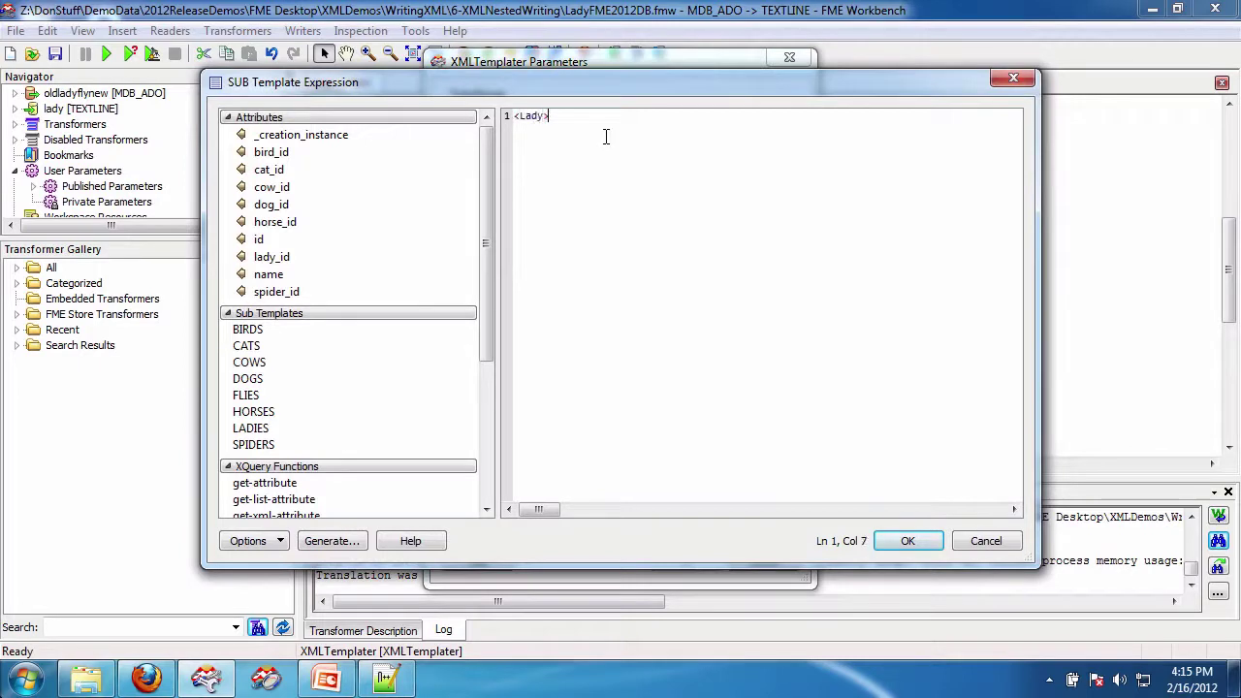
key(Return)
text(</Lady>)
key(Up)
key(Return)
text(<Id>)
key(Return)
text(</Id>)
key(Home)
key(Return)
key(Up)
drag(260, 244, 567, 145)
Add a Name element after Id containing the name attribute value
click(573, 163)
key(Return)
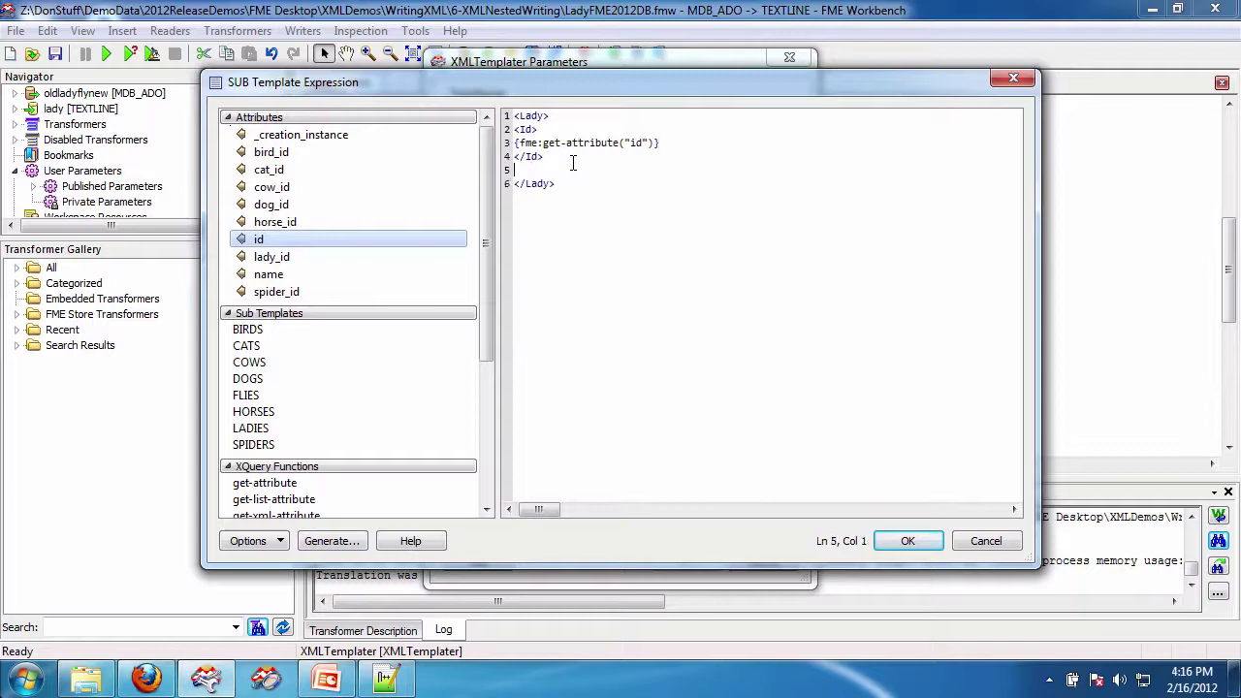
text(<Name>)
key(Return)
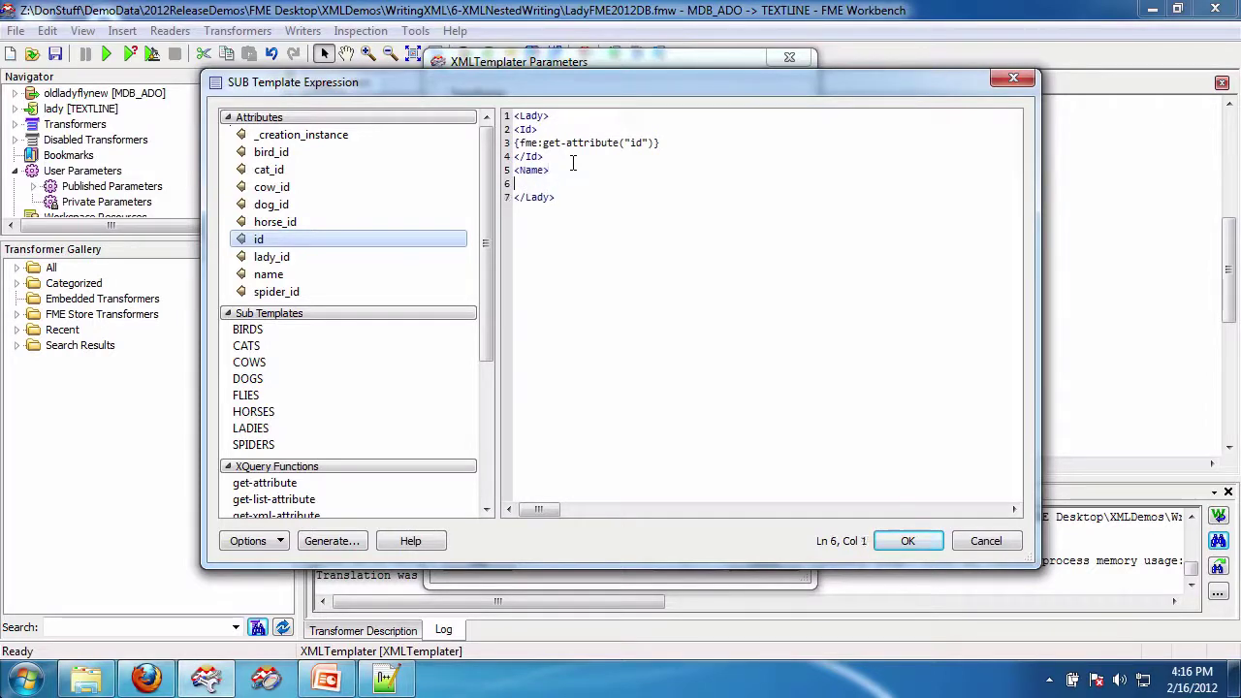
text(</Name>)
key(Return)
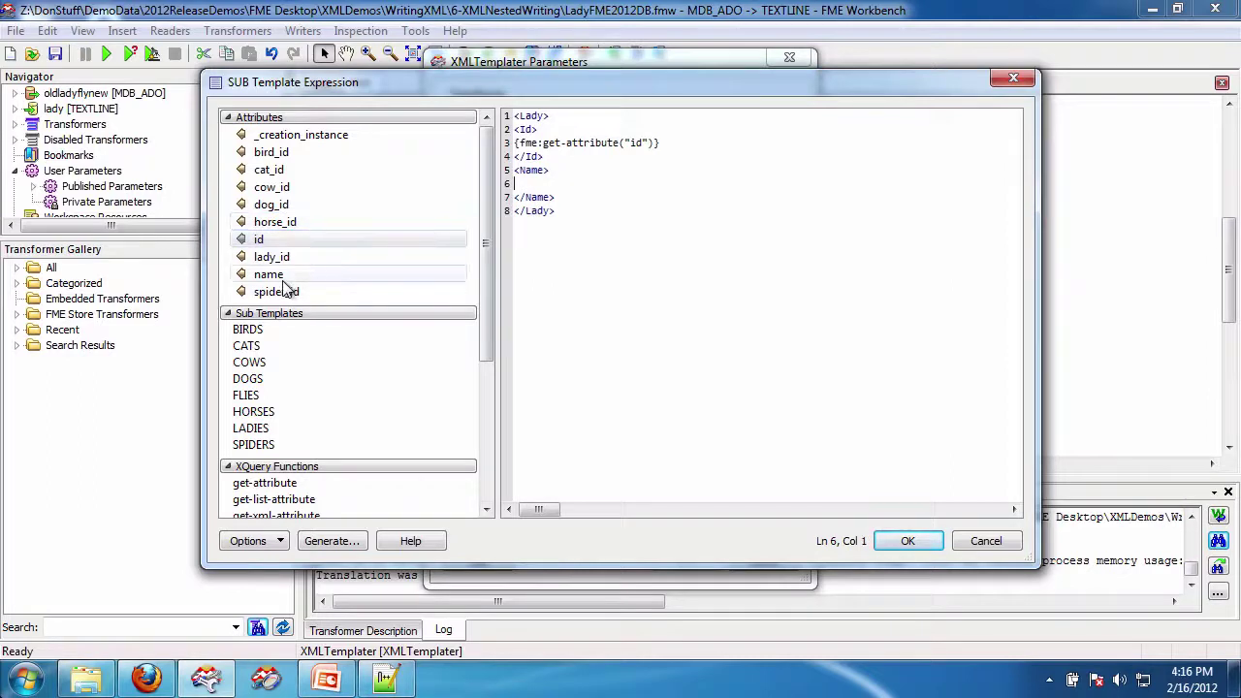
drag(284, 278, 568, 184)
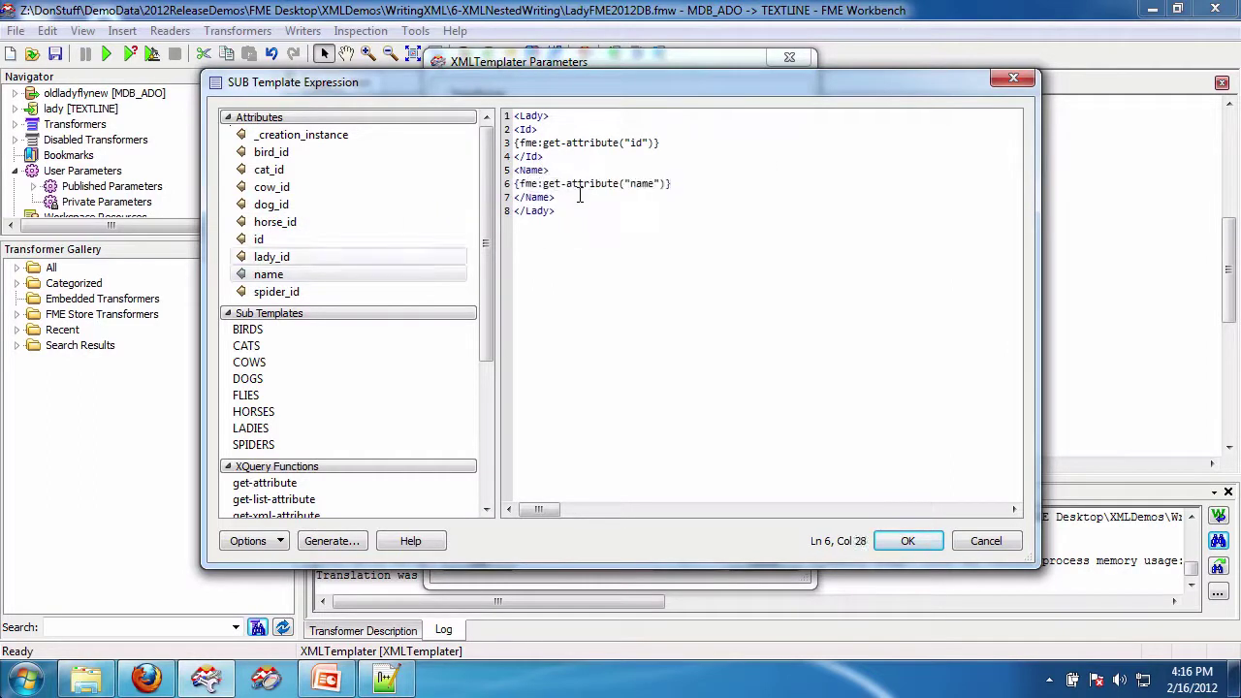
click(579, 199)
Add an empty Horses element below the Name element
key(Return)
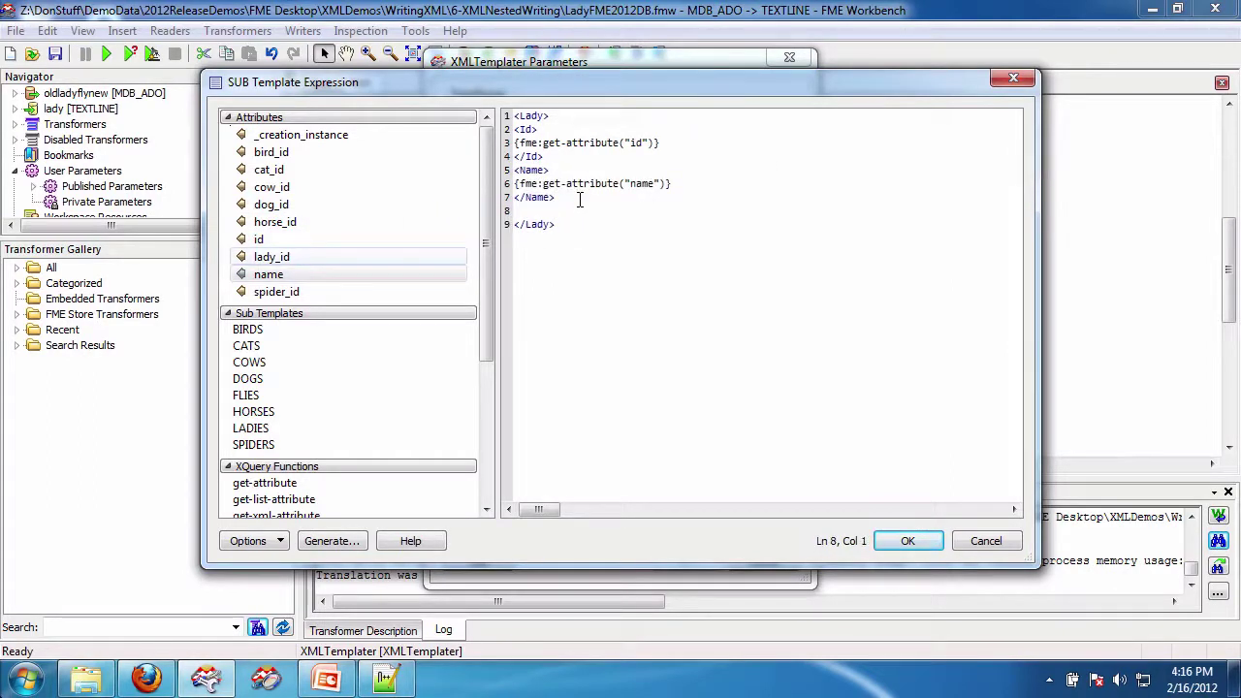
text(<Hor)
key(BackSpace)
key(BackSpace)
text(orses>)
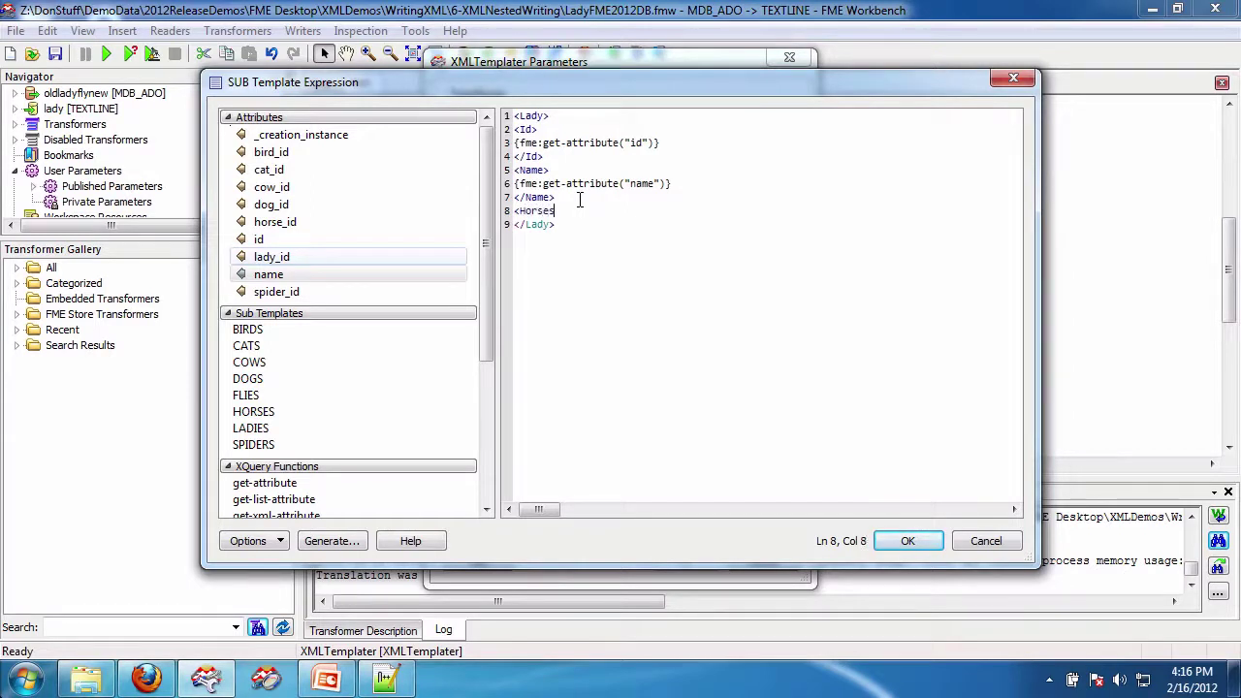
key(Return)
text(<)
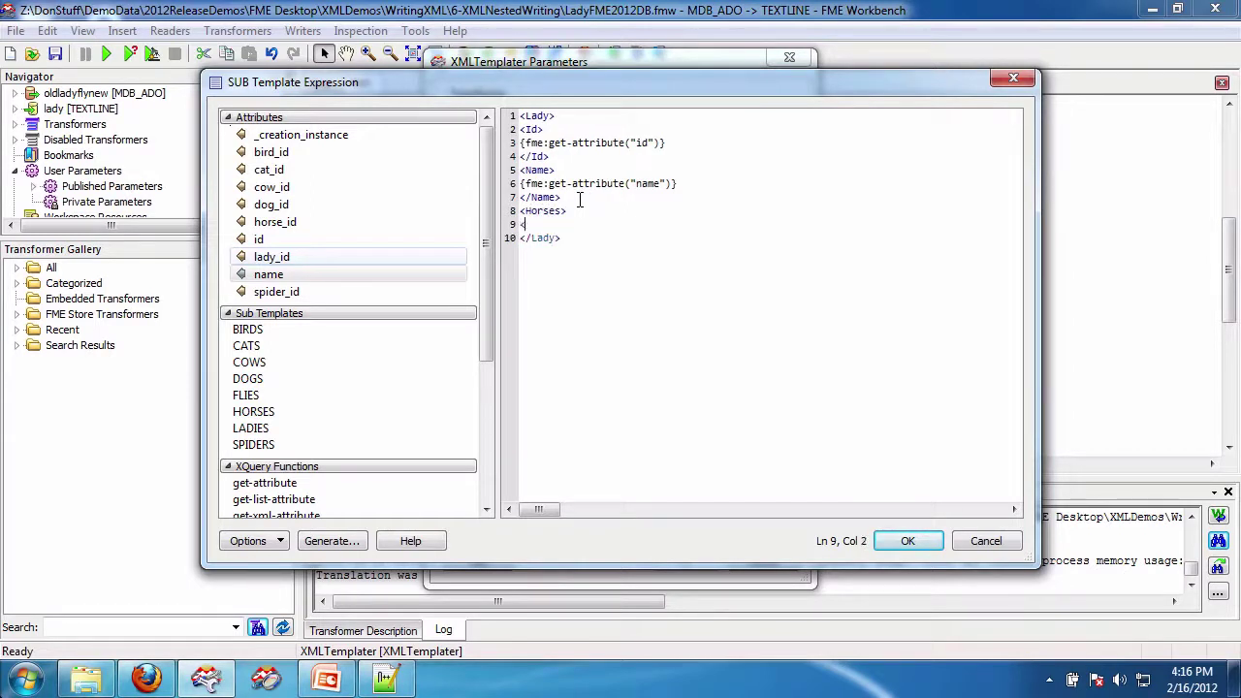
text(/Horses>)
key(Up)
key(Return)
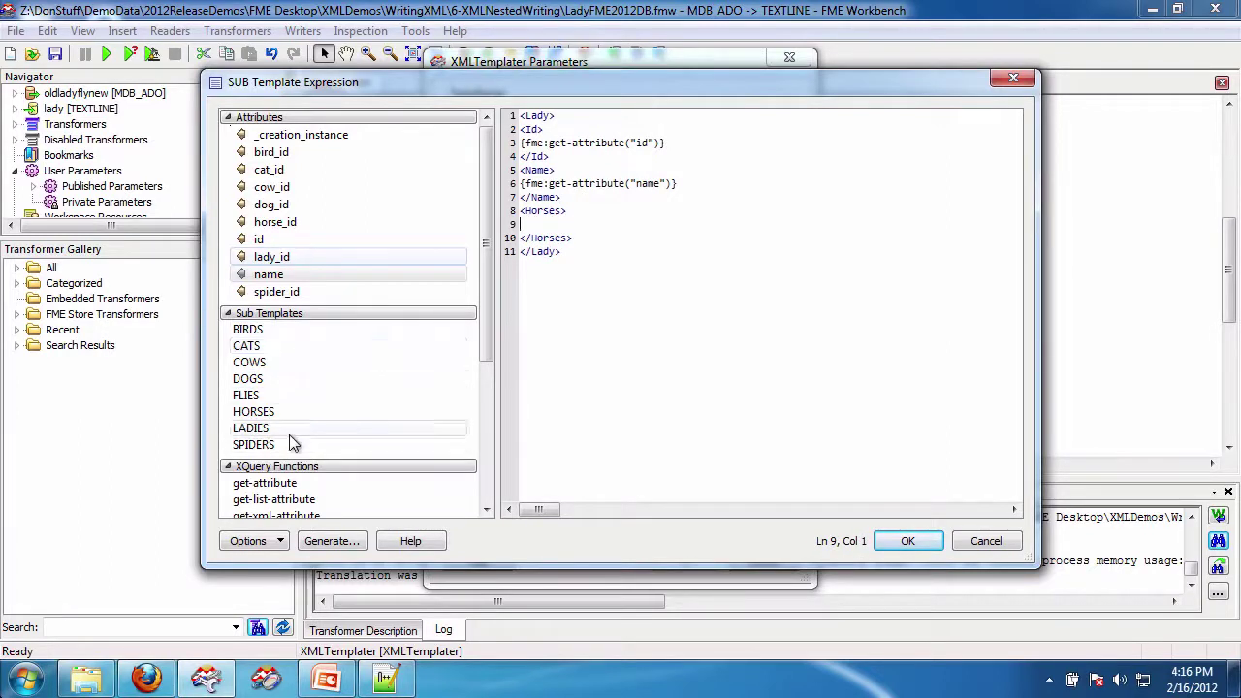
Fill Horses with fme:process-features("HORSES","lady_id",fme:get-attribute("id")) and confirm the template
drag(296, 423, 599, 225)
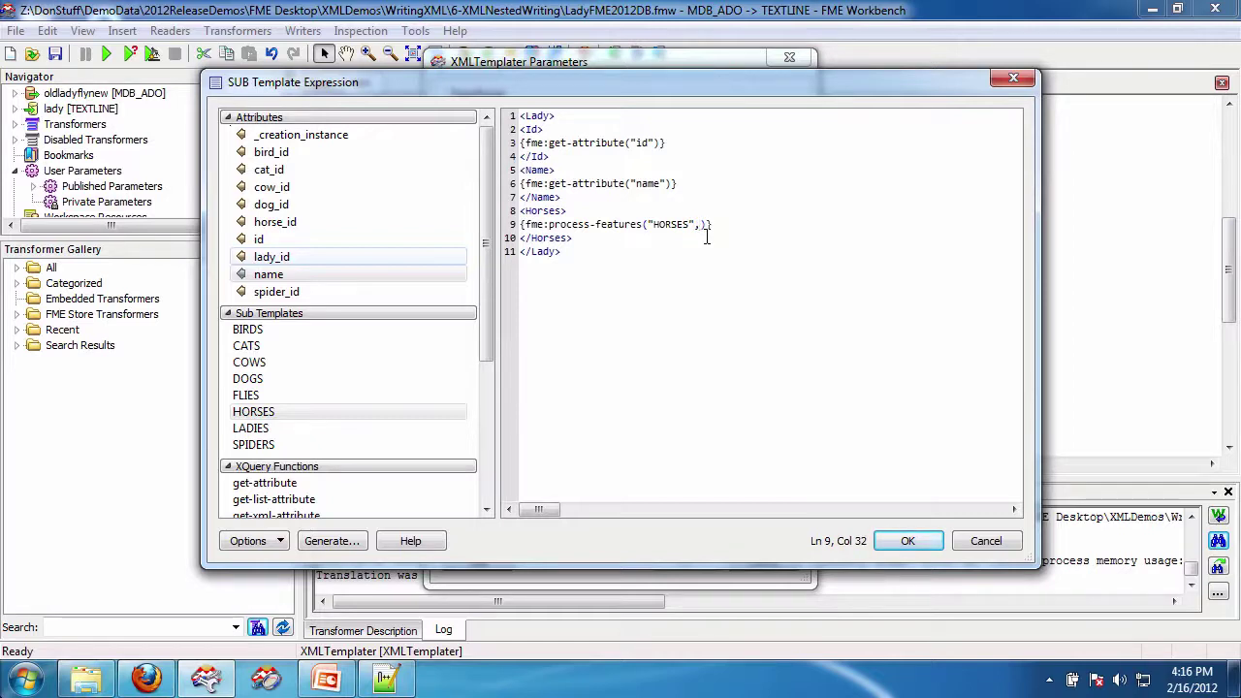
text(dy_id",)
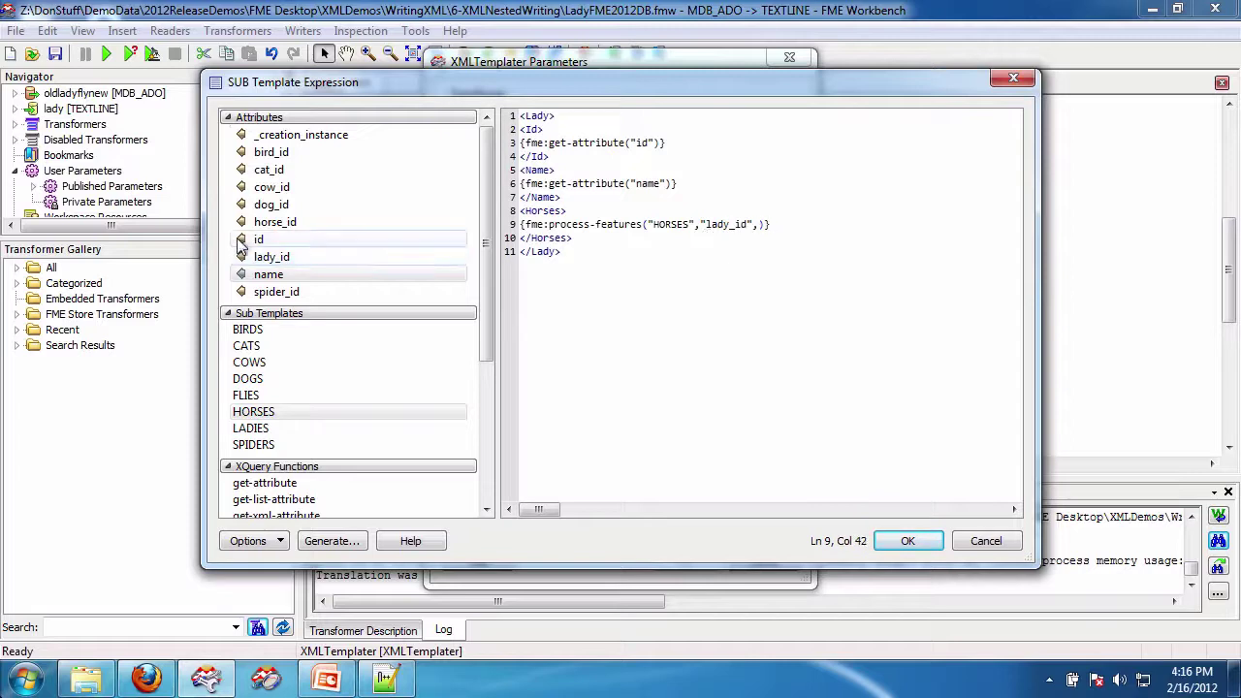
drag(258, 239, 759, 225)
key(Left)
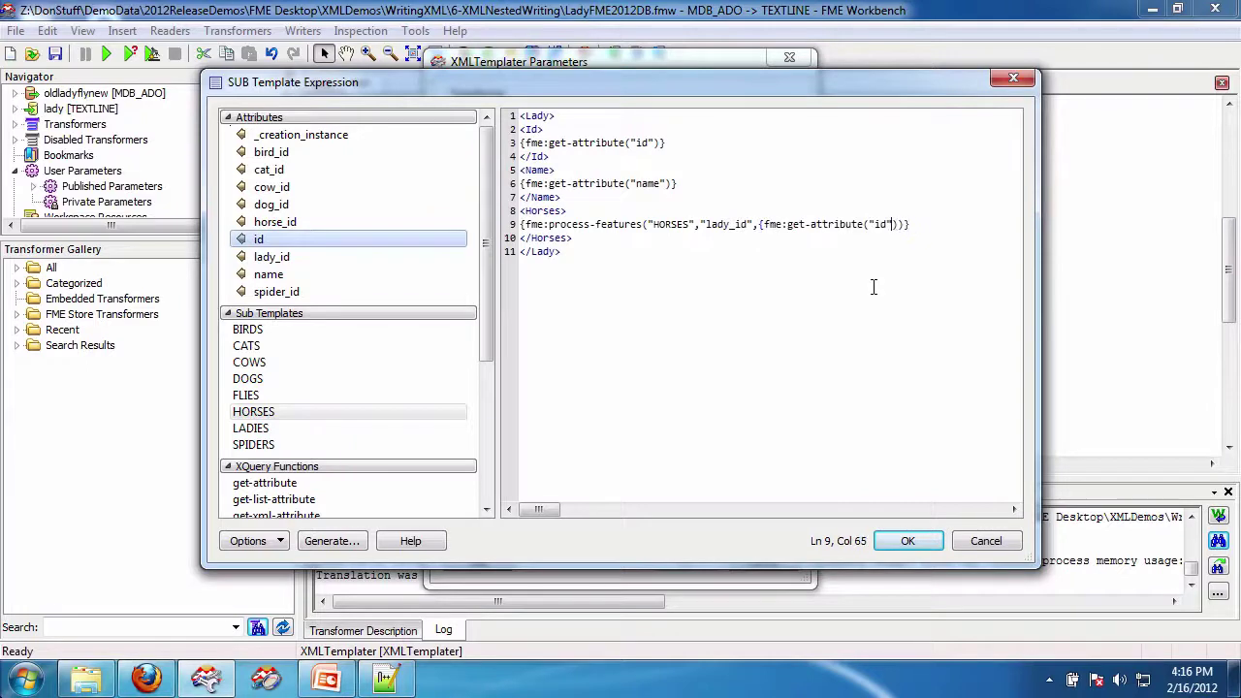
key(Left)
key(BackSpace)
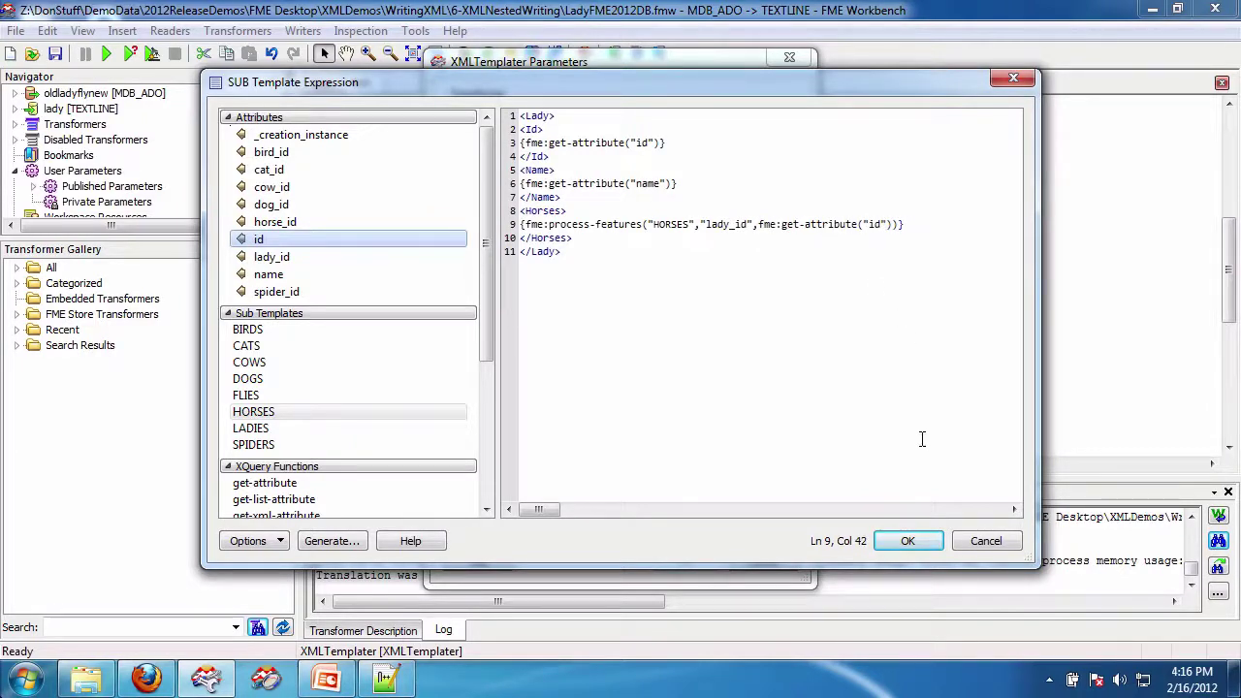
click(902, 541)
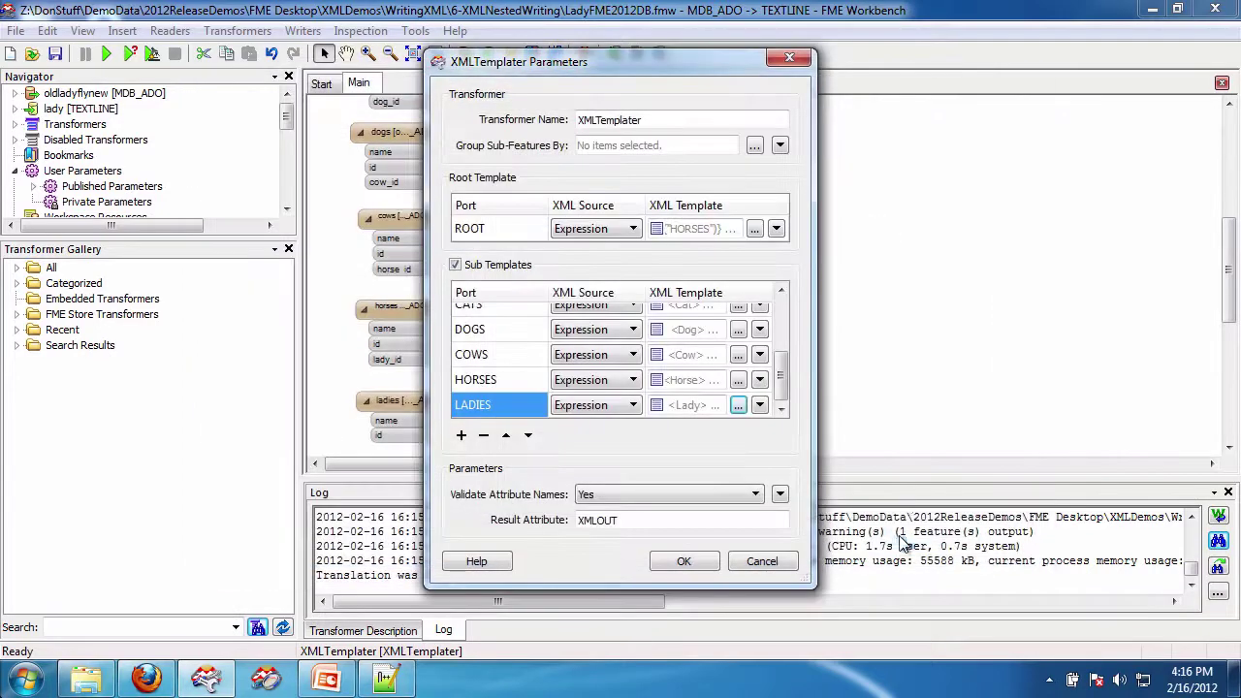
Change the root template to <Ladies>{fme:process-features("LADIES")}</Ladies> and confirm it
click(753, 230)
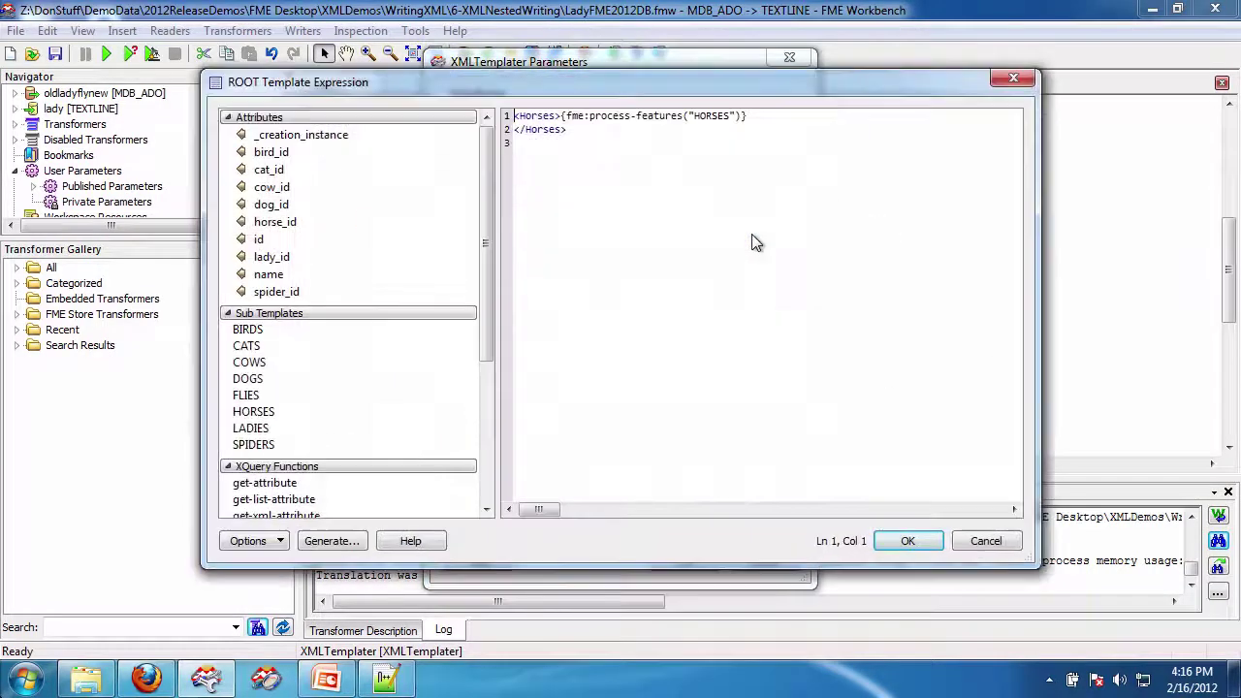
double_click(549, 115)
text(Ladies)
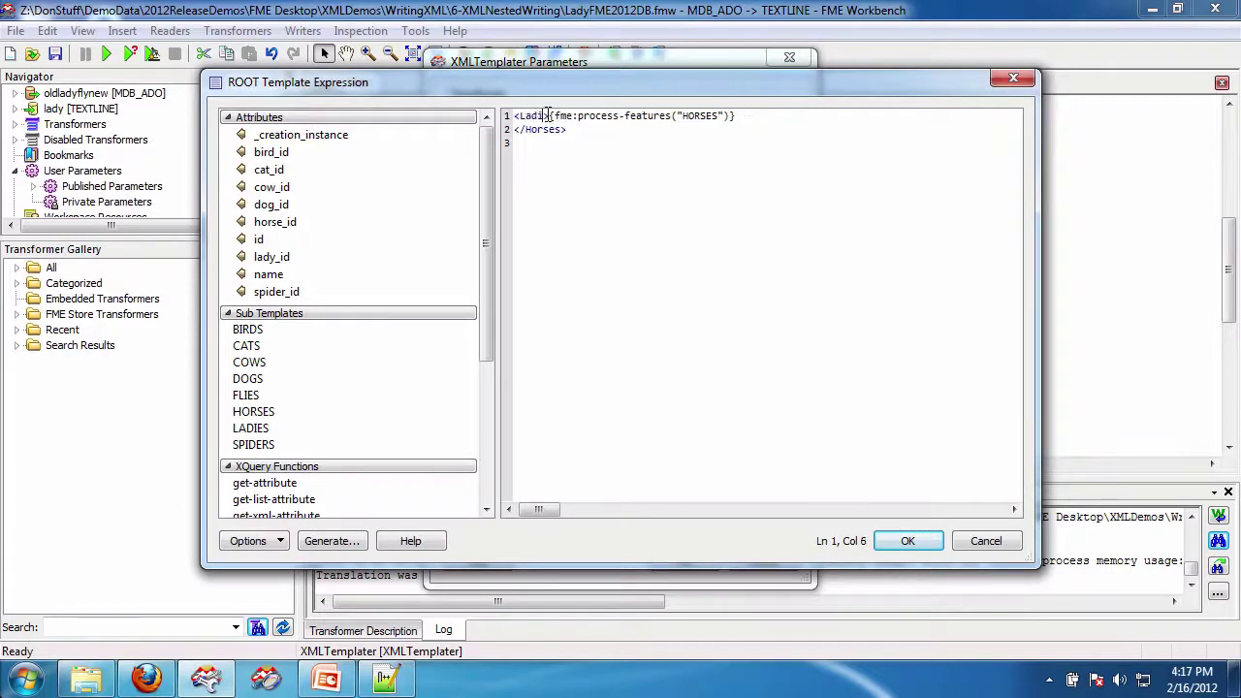
key(Down)
key(Right)
key(shift+Left)
key(shift+Left)
key(shift+Left)
key(shift+Left)
key(shift+Left)
key(shift+Left)
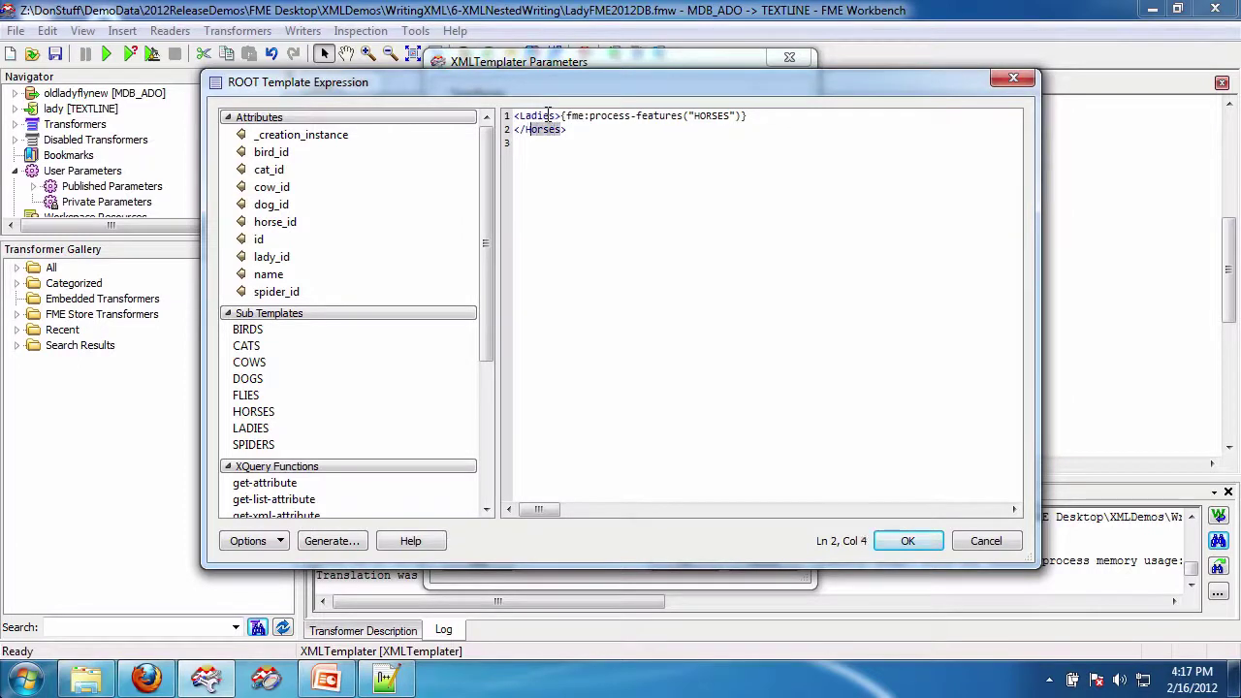
text(Ladie)
key(Right)
key(Right)
key(Right)
key(Right)
key(Right)
key(Right)
key(Right)
key(Right)
key(Right)
key(Right)
key(Right)
key(Right)
key(Right)
key(Right)
key(shift+Left)
key(shift+Left)
key(shift+Left)
key(shift+Left)
key(shift+Left)
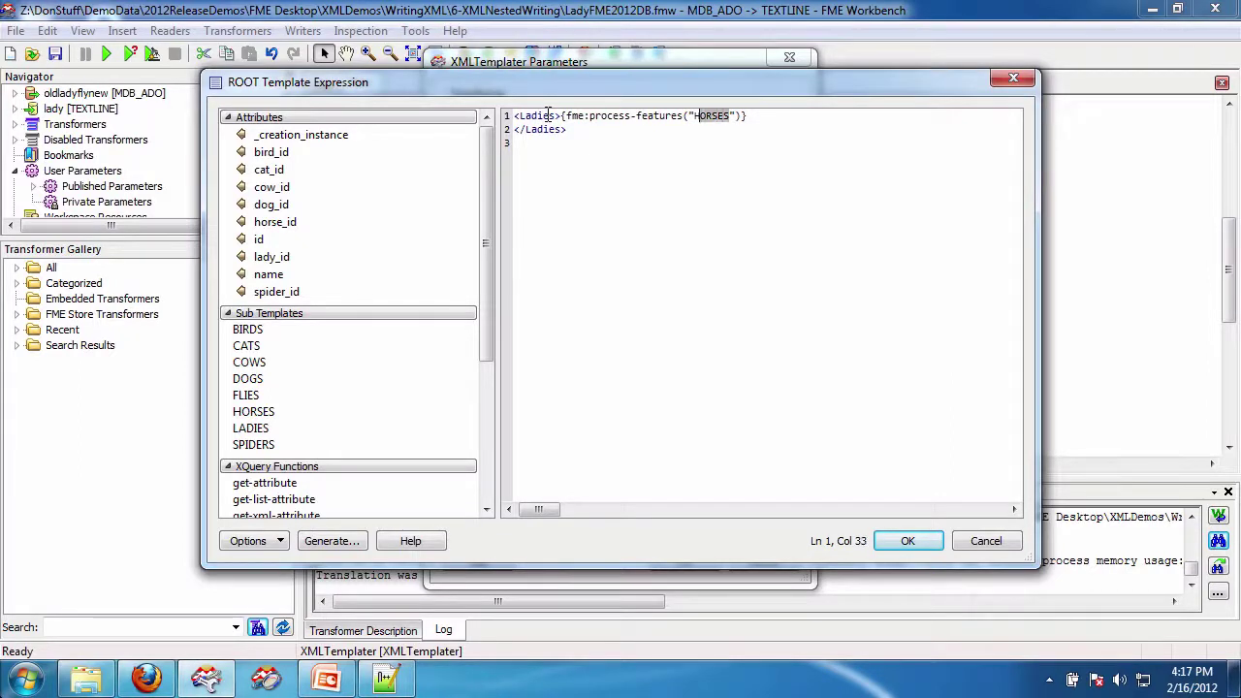
text(LADIES)
click(911, 539)
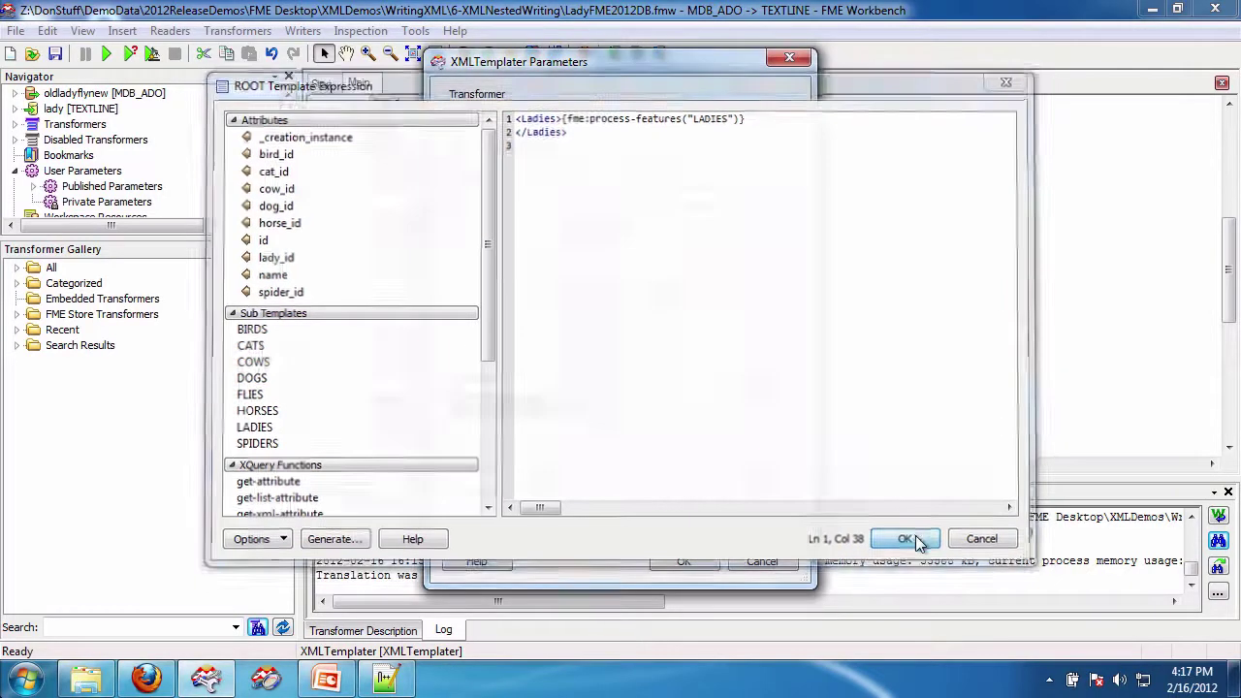
Apply the XMLTemplater settings, wire the ladies reader to LADIES, then save and run the workspace
click(682, 562)
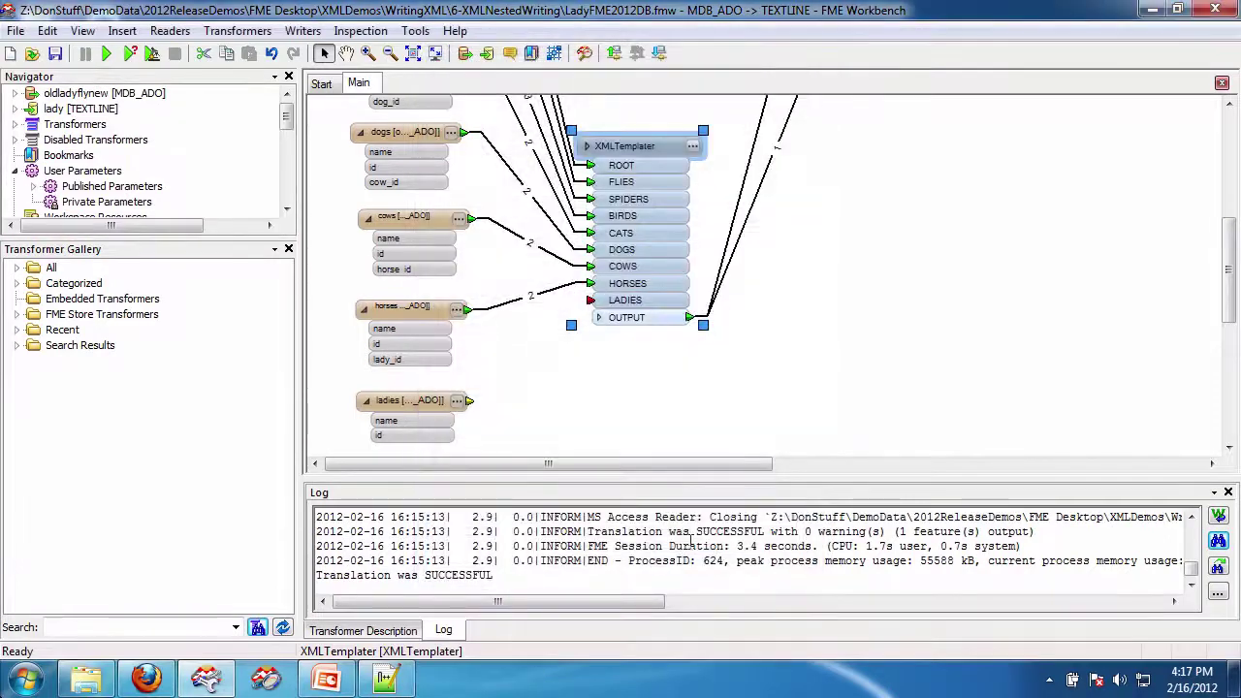
drag(467, 400, 591, 301)
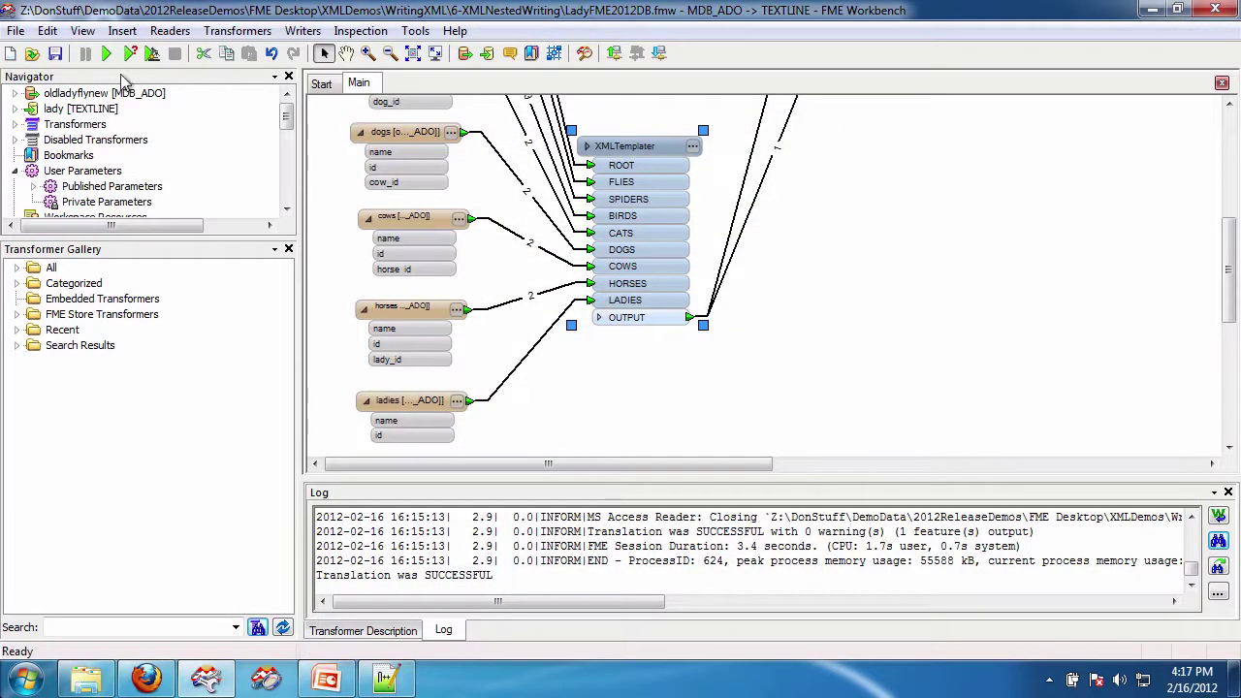
click(55, 53)
click(107, 54)
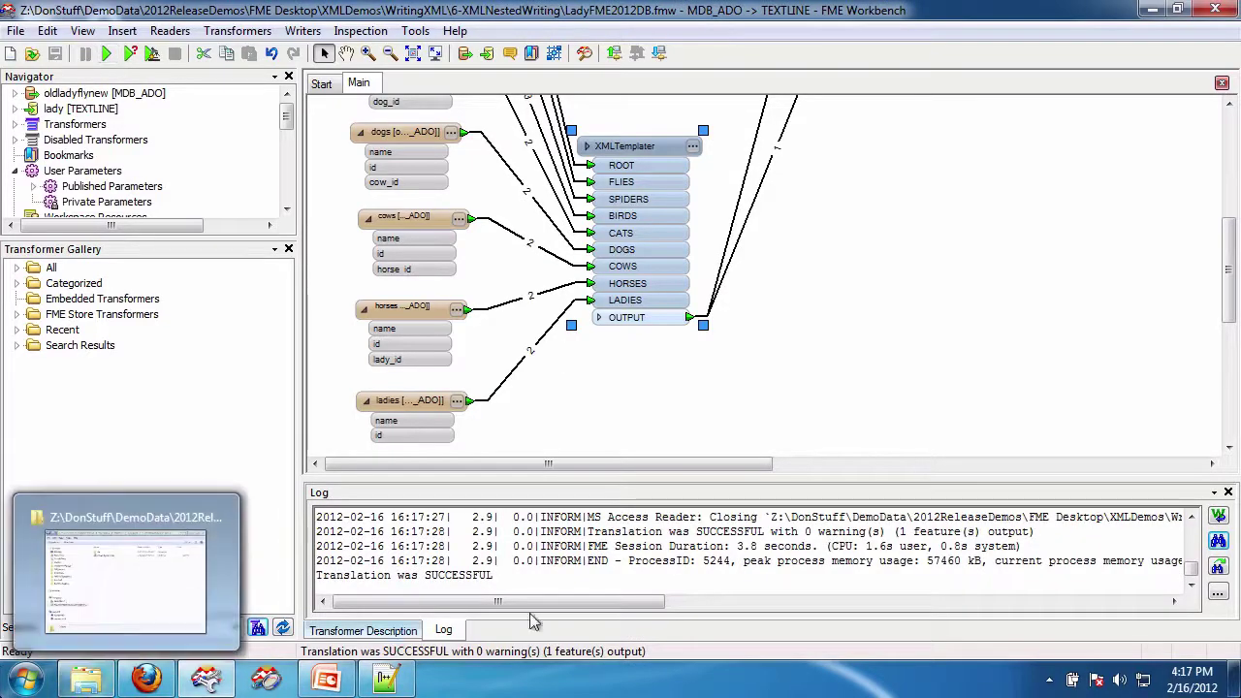
Reload lady.xml in Notepad++ and fold the Lady and Horses blocks to check the nesting
click(388, 681)
click(713, 435)
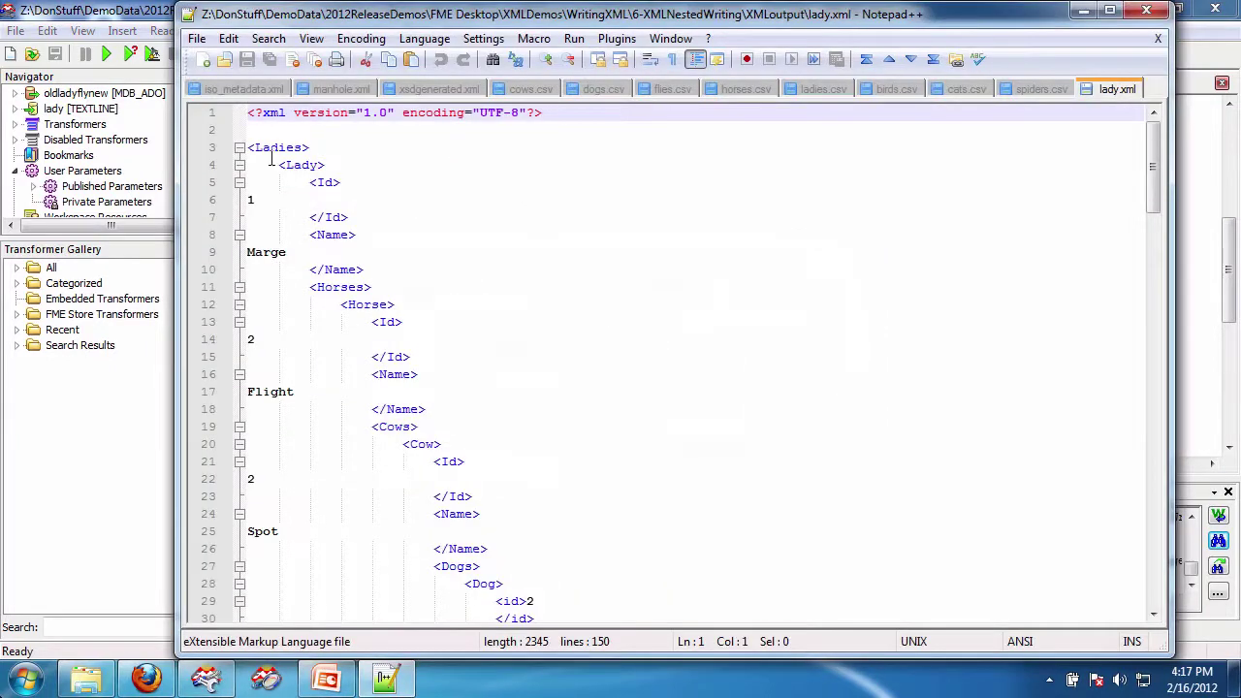
click(238, 165)
click(239, 183)
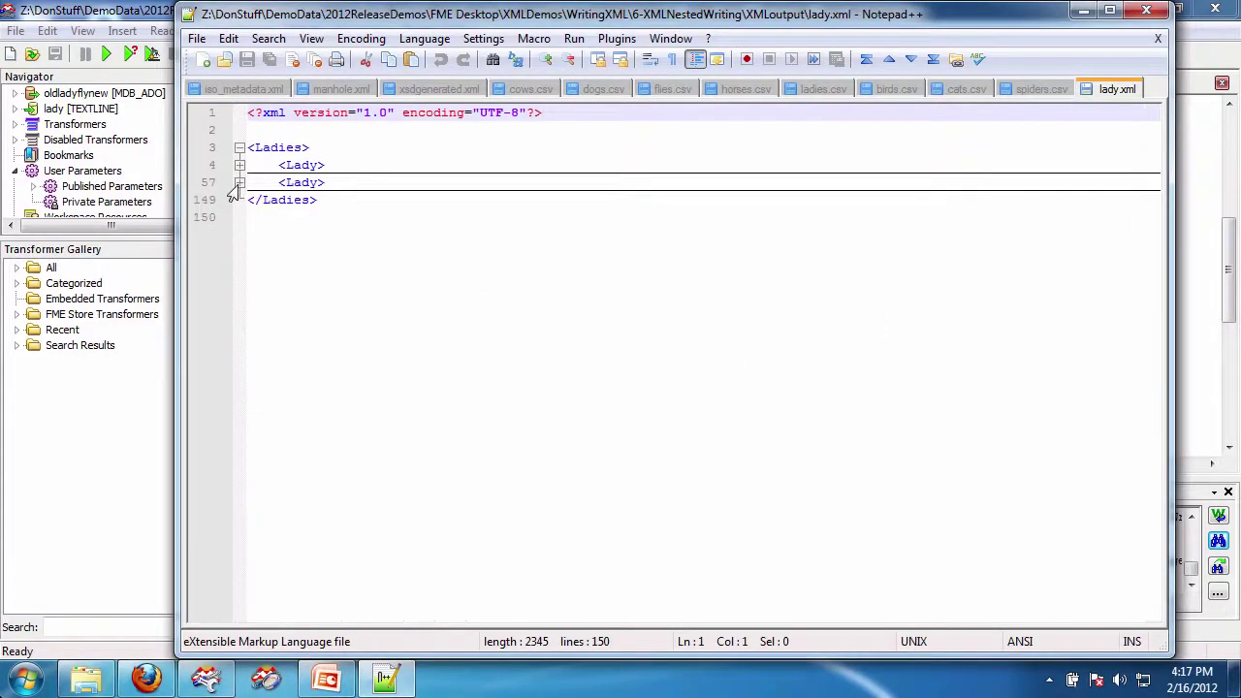
click(234, 189)
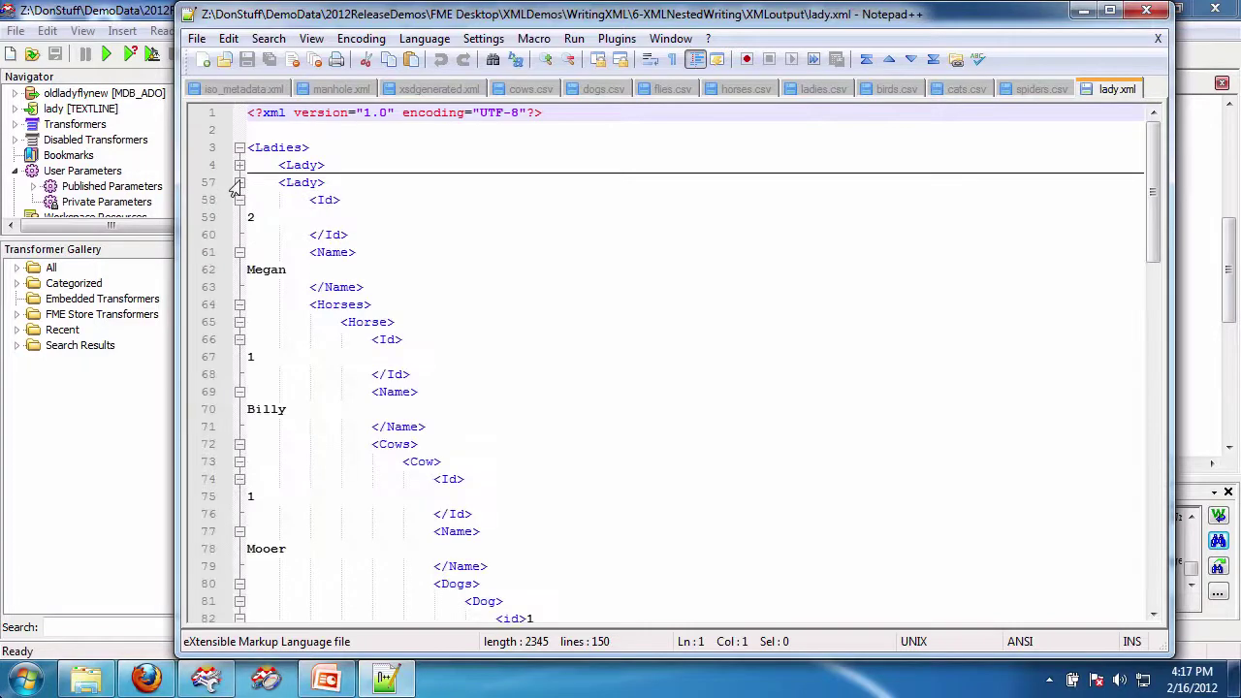
key(alt+3)
click(1083, 10)
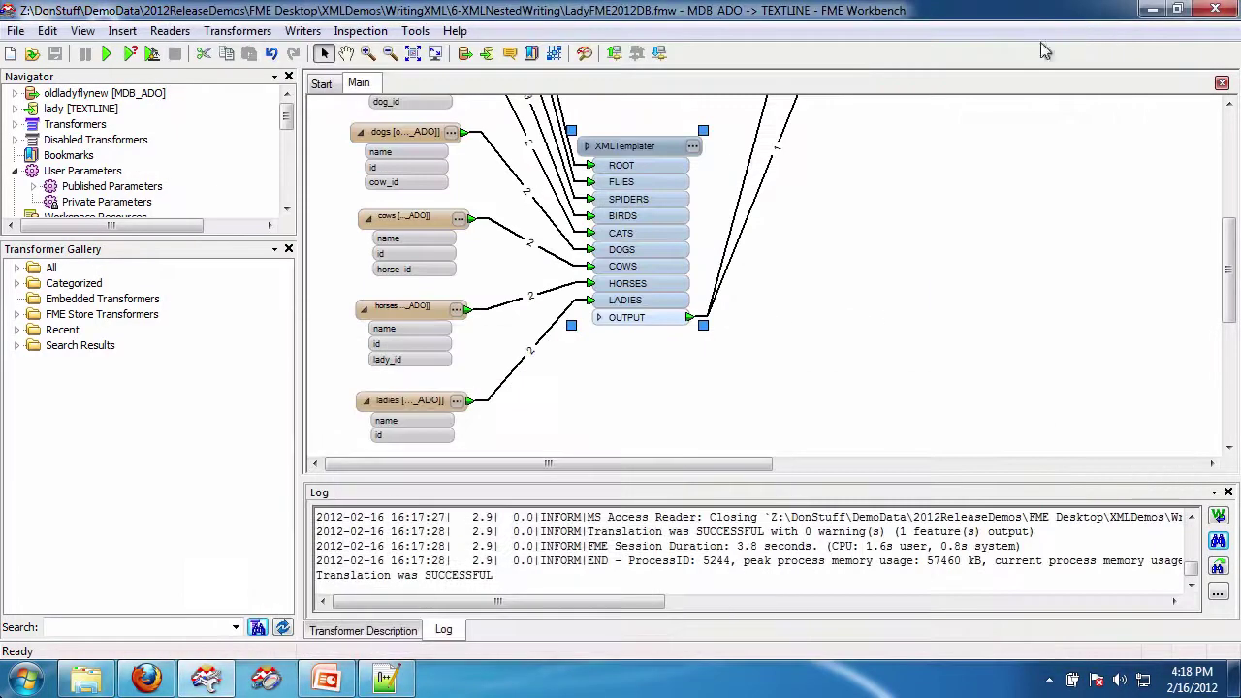